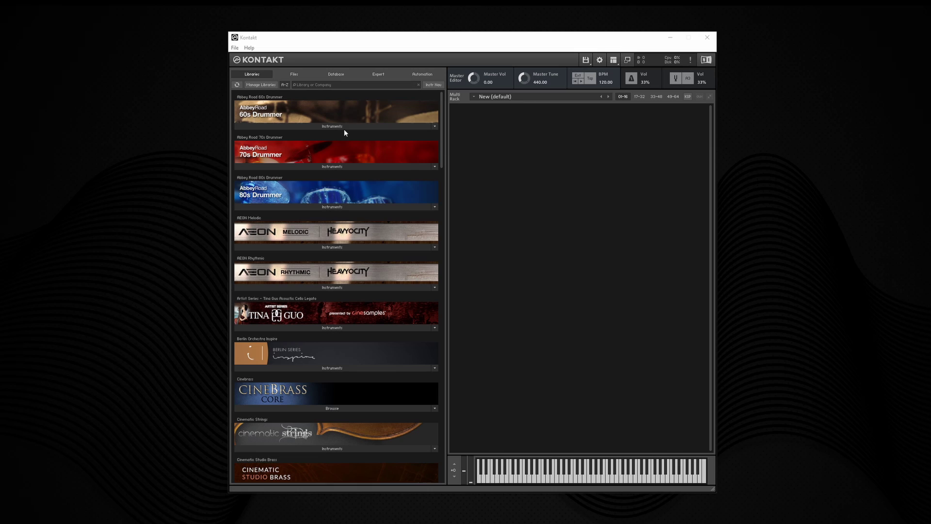
Step: Expand the Abbey Road 60s Drummer instruments, then scroll the library list down to DM-307
left_click(315, 125)
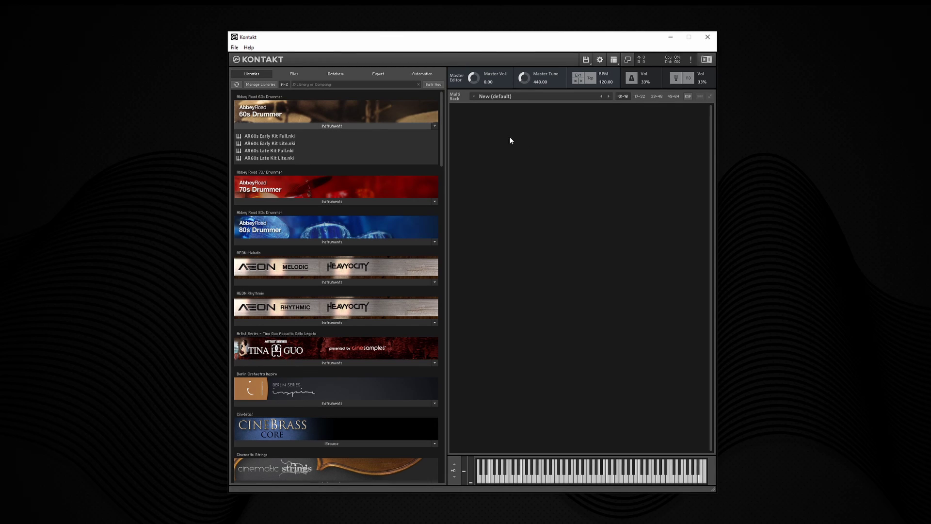
scroll(371, 192, "down", 3)
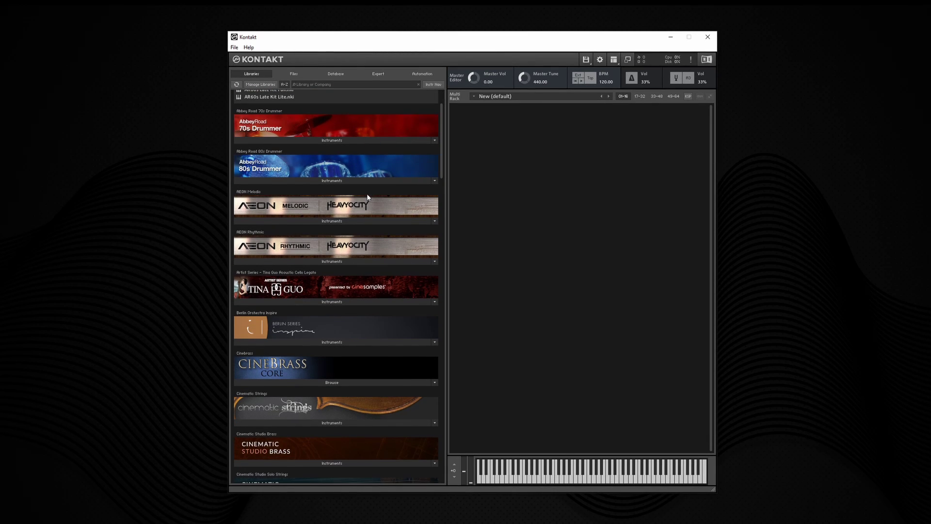
scroll(367, 197, "down", 15)
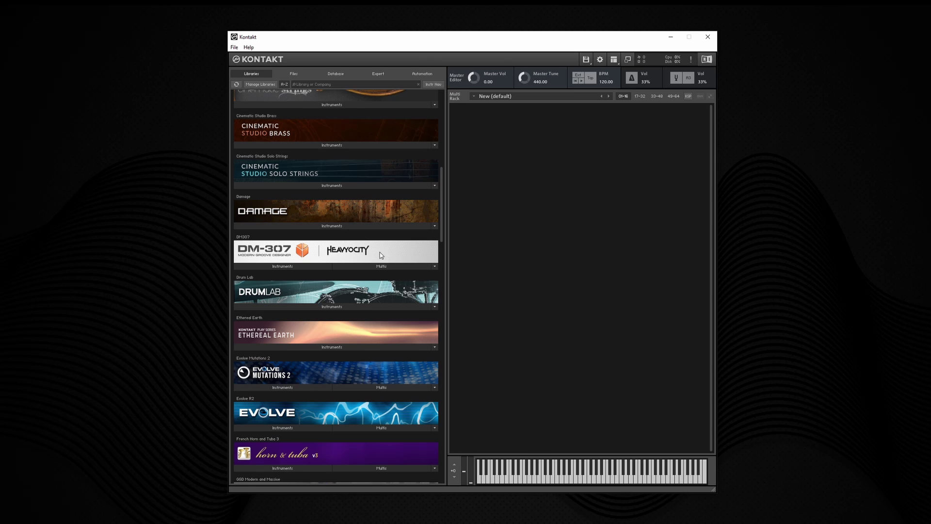
Step: Load DM-307's 'Kaiserdisco - Deep House 01 - 120BPM PD' multi into the rack, replacing the current multi
left_click(391, 264)
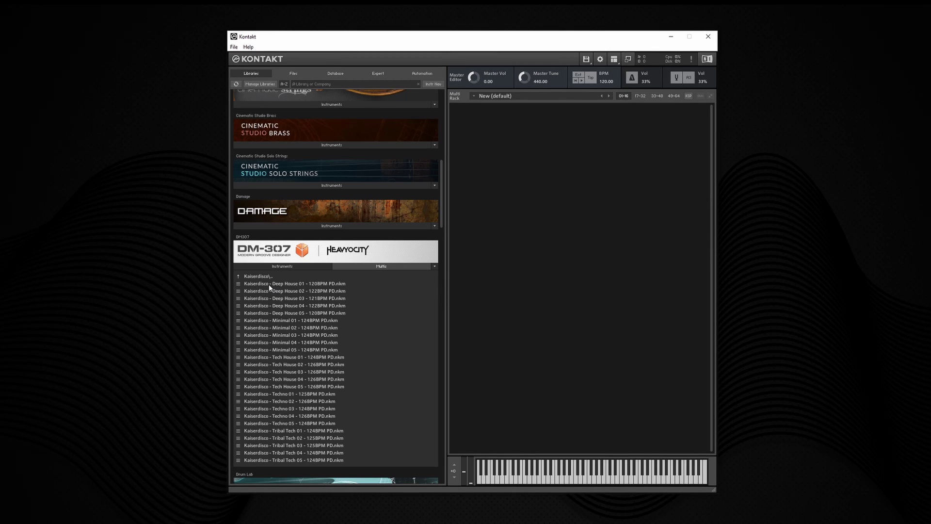
left_click_drag(269, 284, 556, 227)
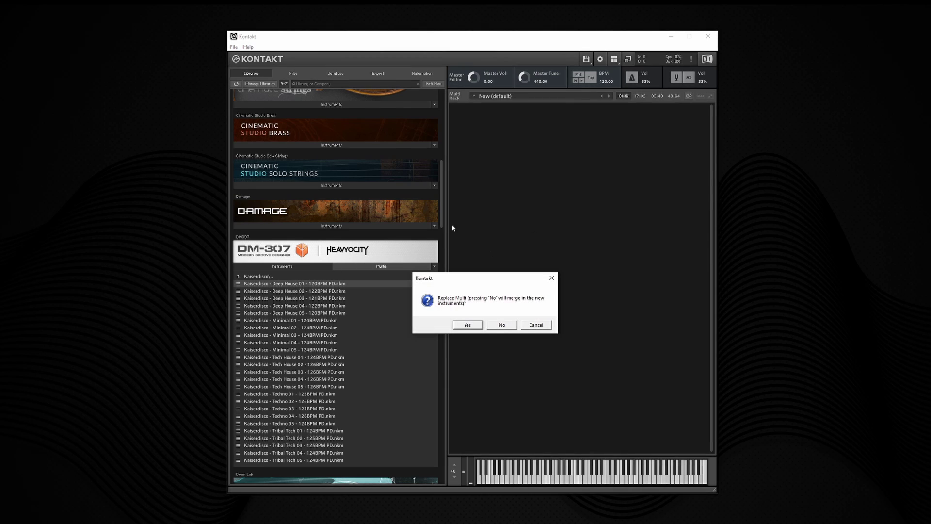
left_click(463, 326)
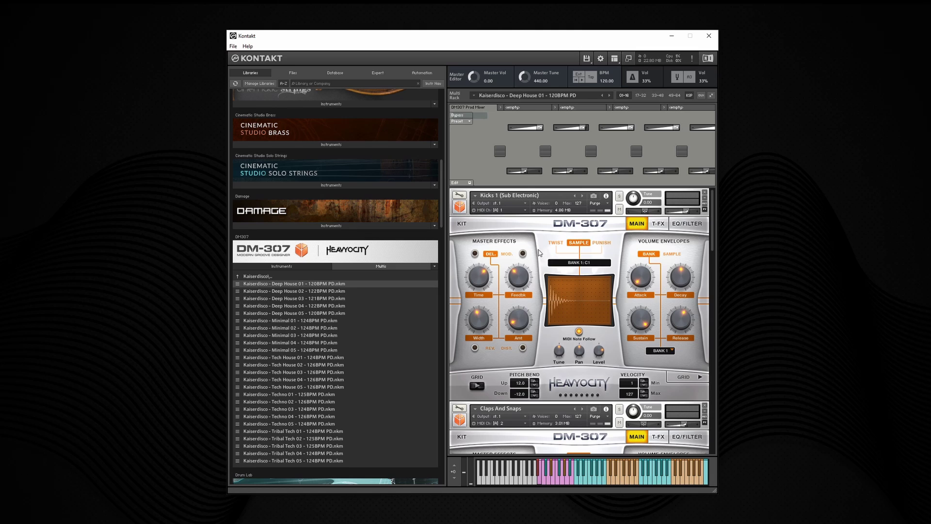
scroll(539, 250, "down", 5)
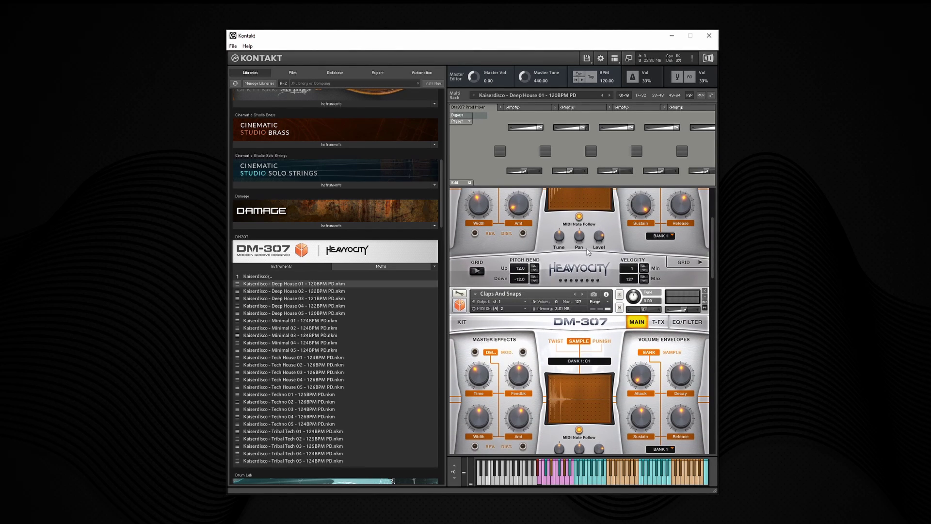
left_click_drag(714, 231, 737, 140)
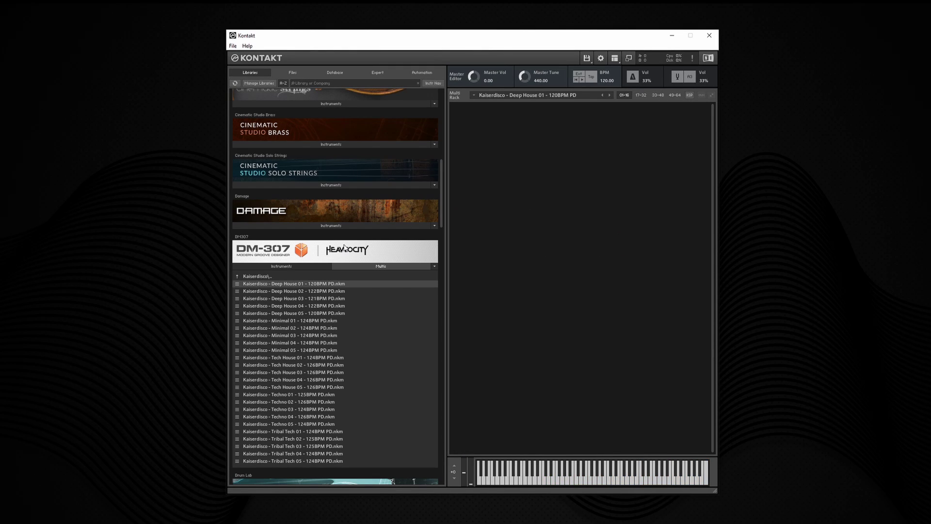
Step: Collapse DM-307's multis list and show the Metropolis Ark 1 instruments
left_click(345, 266)
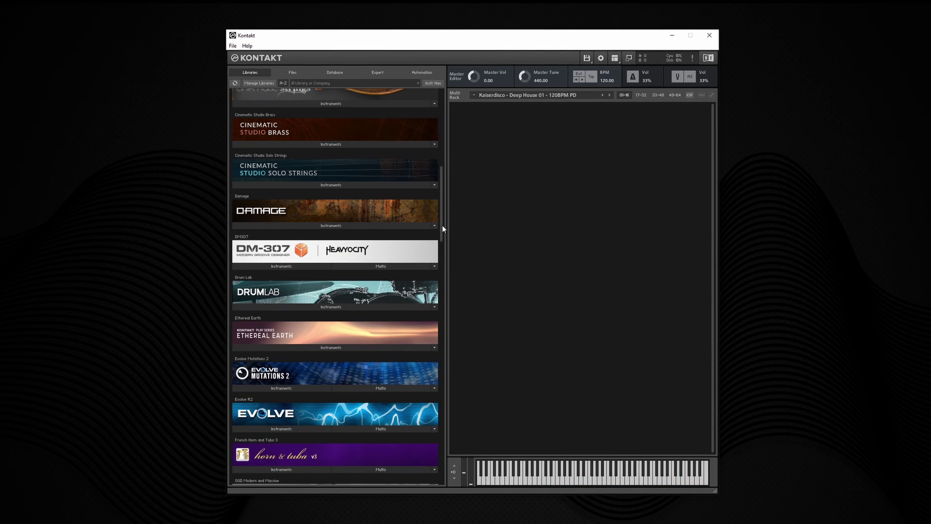
left_click_drag(441, 225, 464, 323)
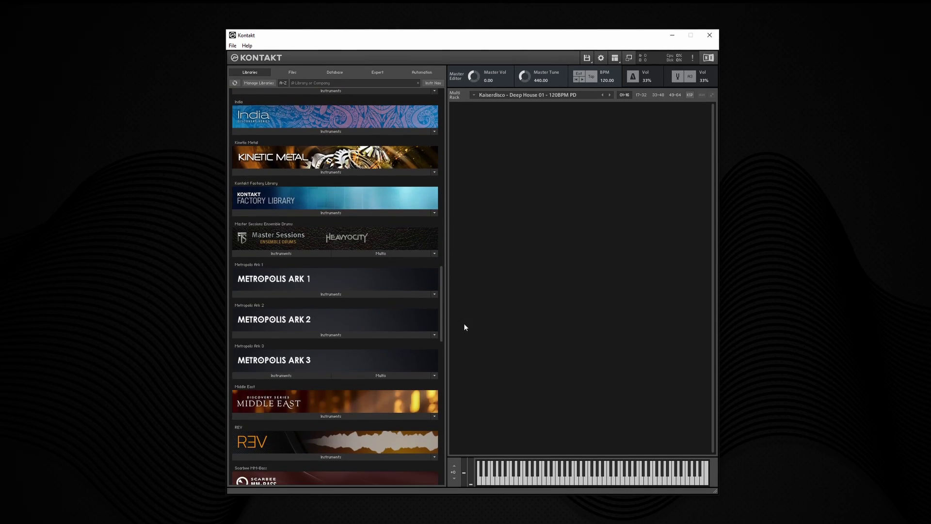
left_click(320, 294)
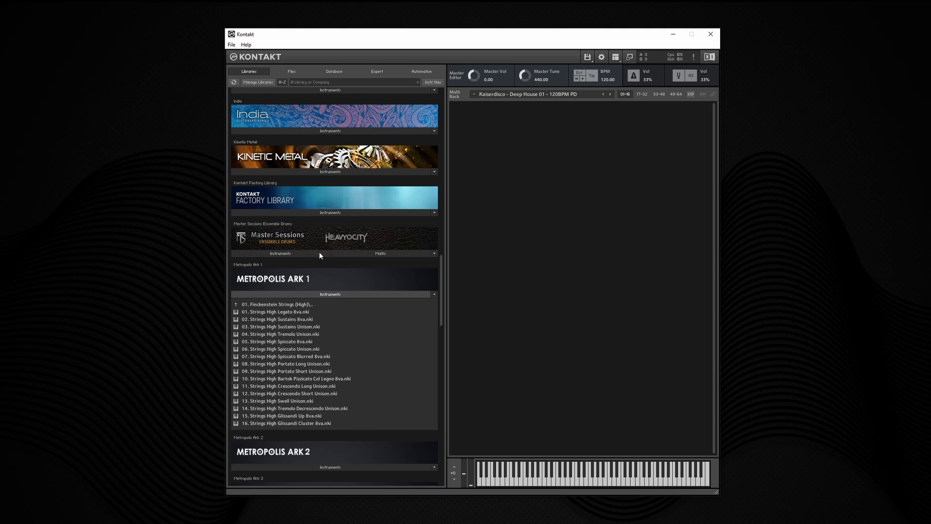
Step: Load the Strings High Legato 8va, Sustains 8va and Sustains Unison patches into the rack
left_click(261, 315)
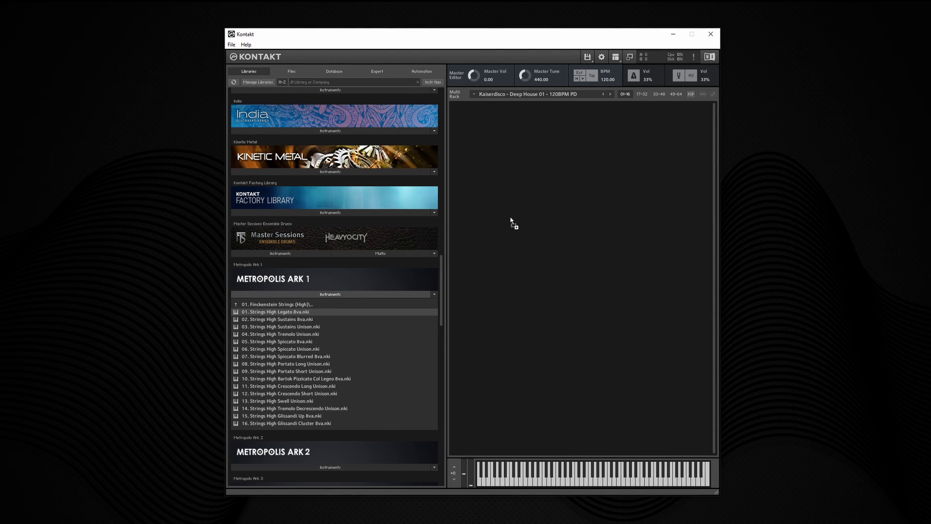
left_click(277, 319)
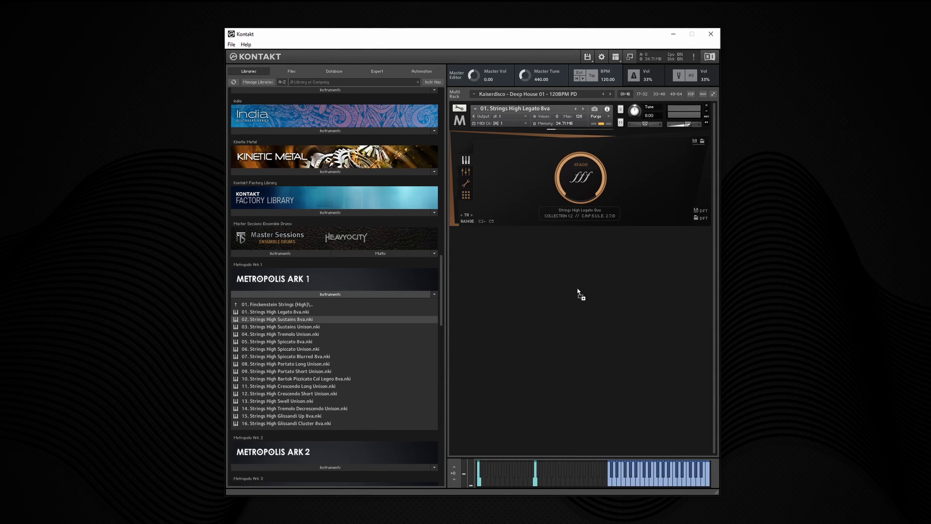
left_click(287, 327)
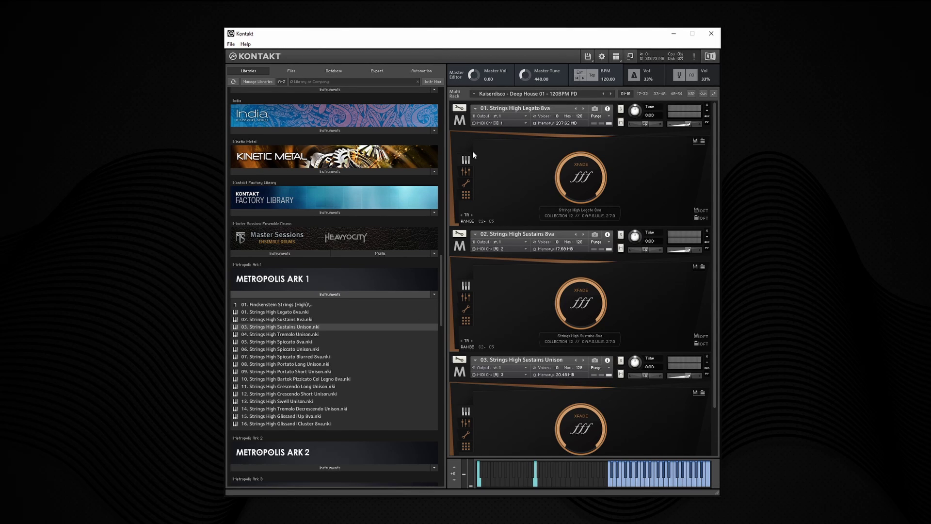
Step: Enable the AB and SRND mic channels on all three string instruments
left_click(465, 172)
left_click(545, 145)
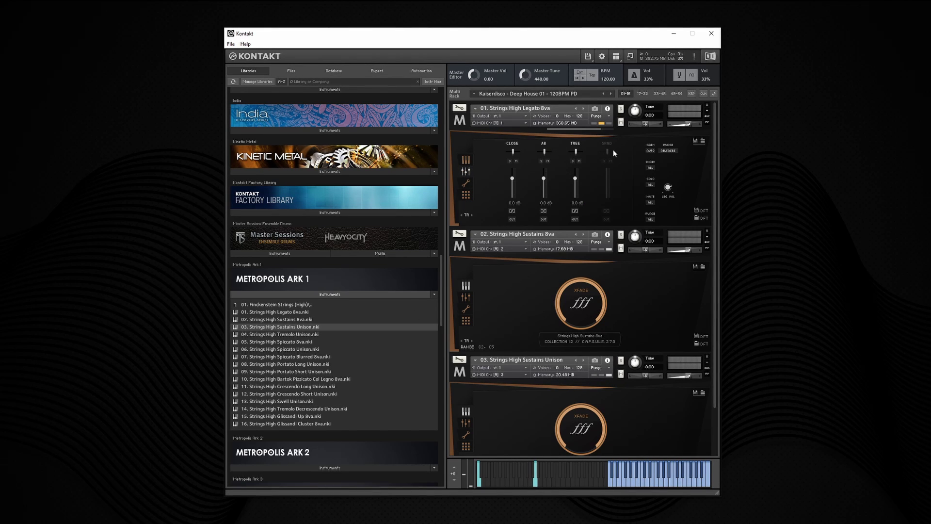
left_click(606, 144)
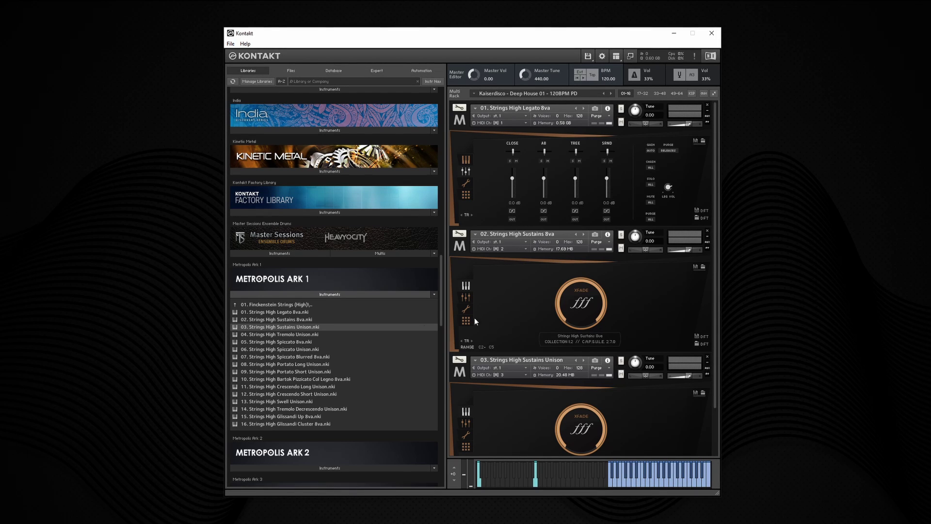
left_click(466, 298)
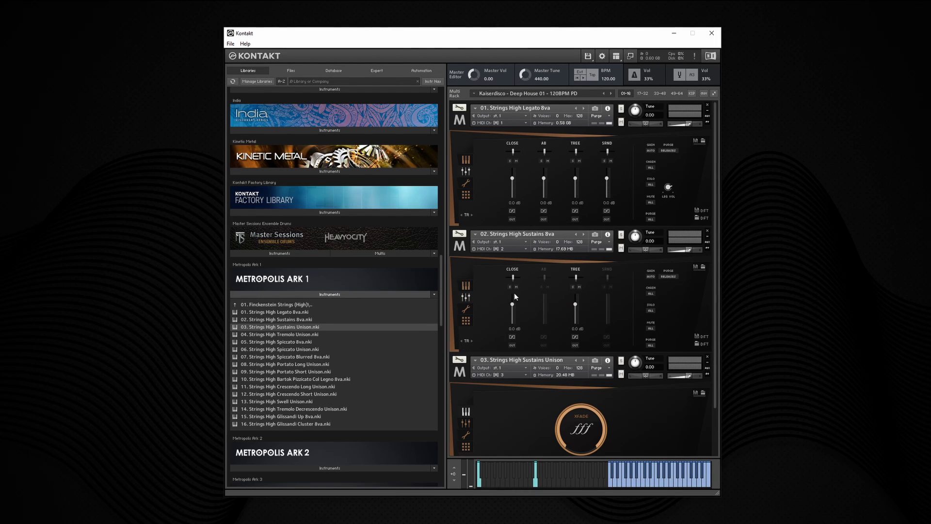
left_click(606, 277)
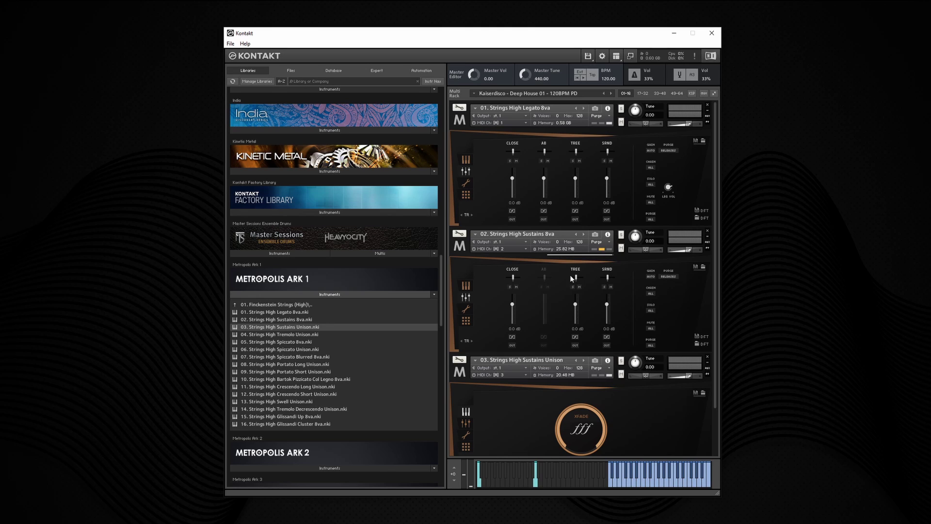
left_click(545, 268)
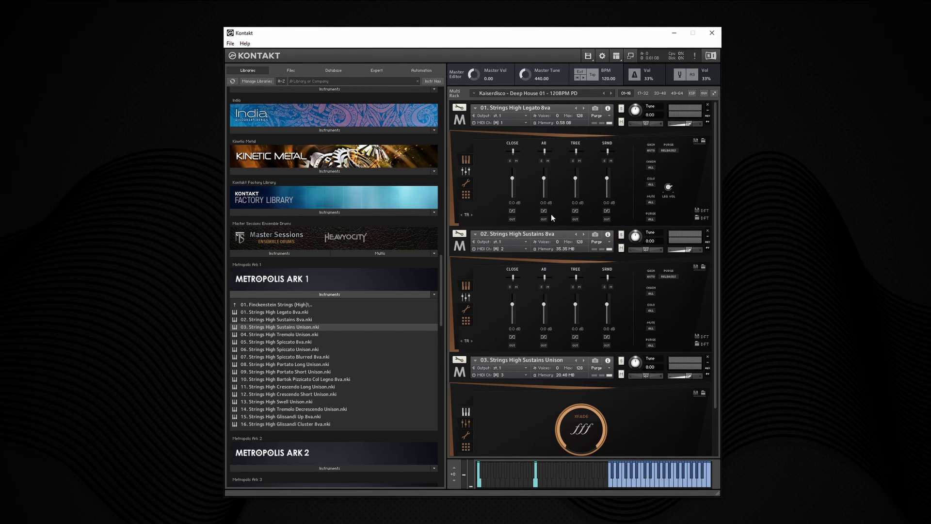
scroll(516, 357, "down", 3)
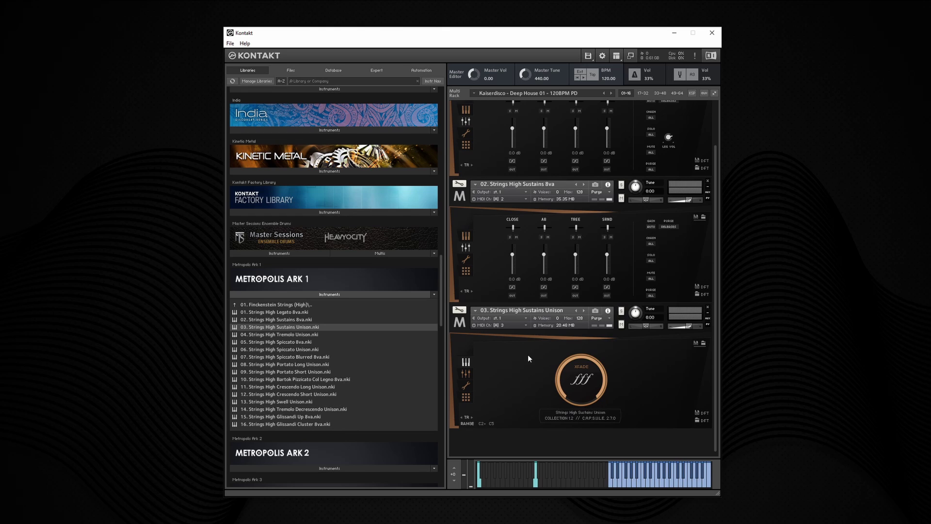
left_click(467, 375)
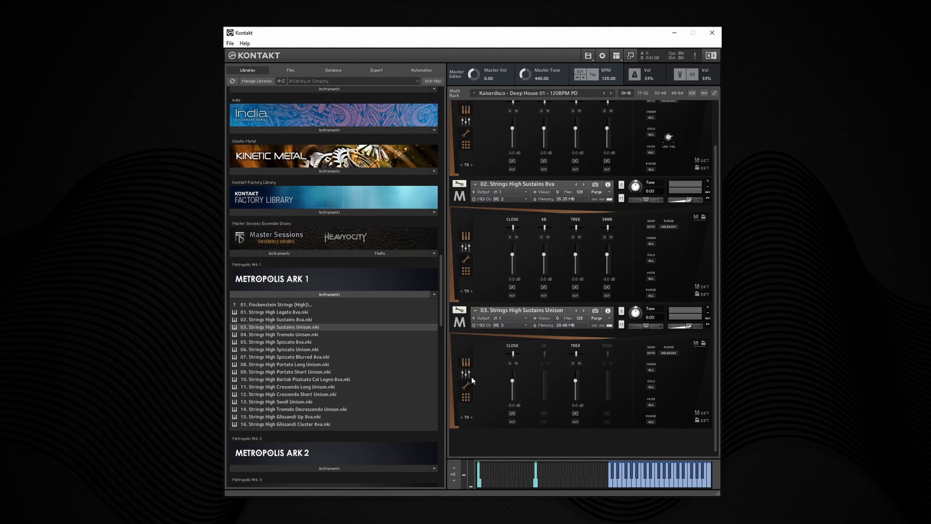
left_click(606, 345)
left_click(544, 347)
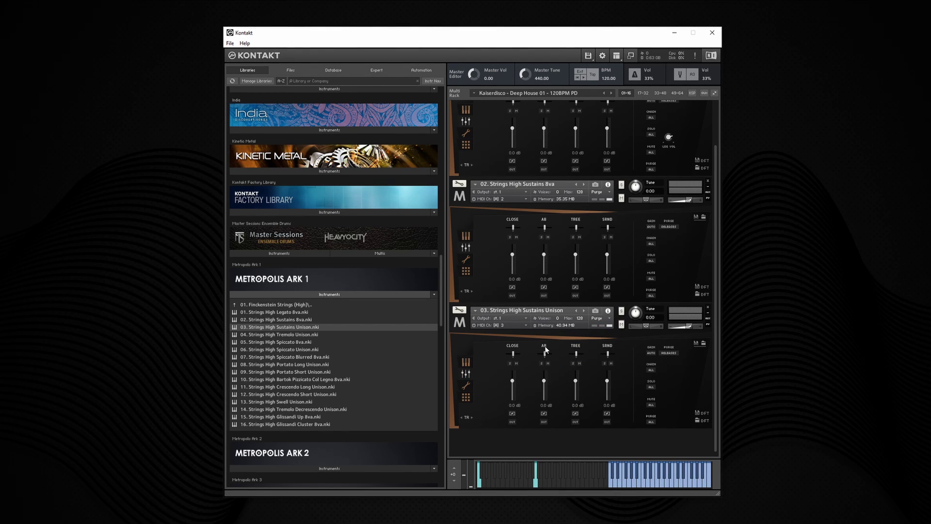
scroll(499, 299, "up", 3)
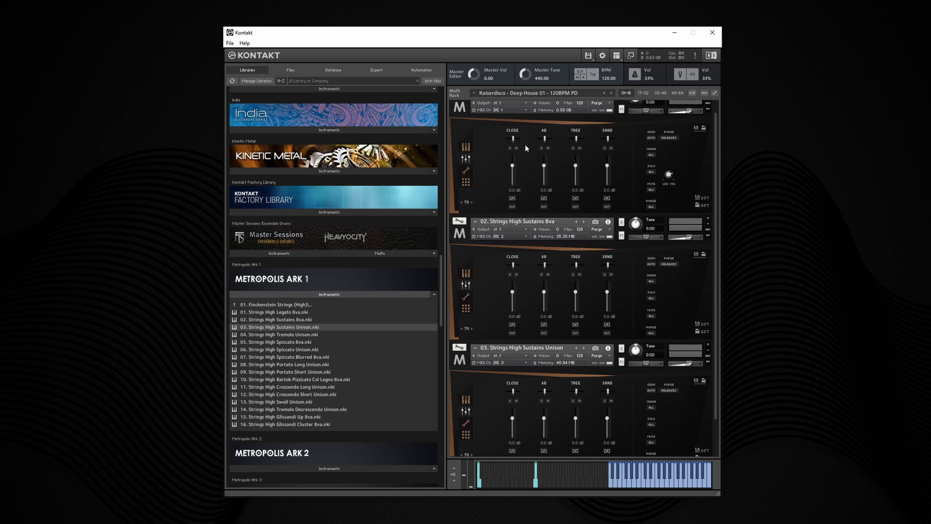
left_click(589, 56)
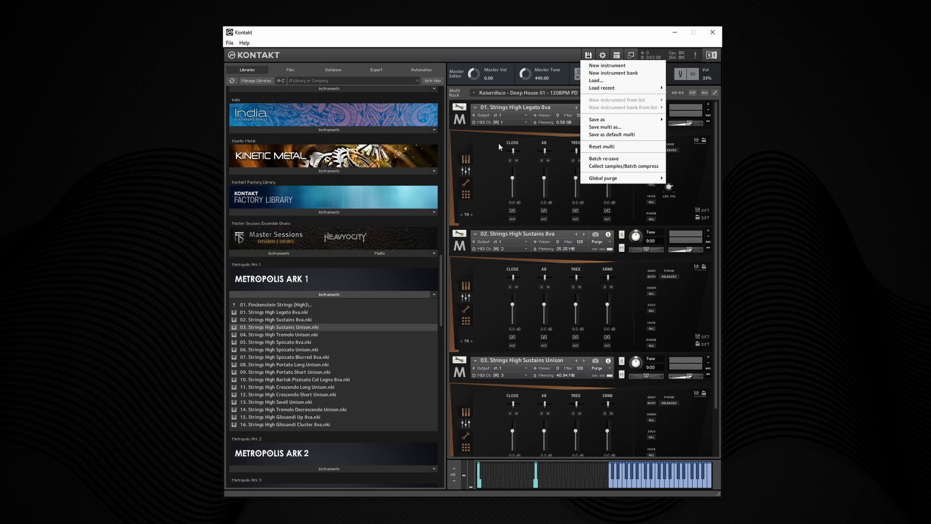
left_click(484, 148)
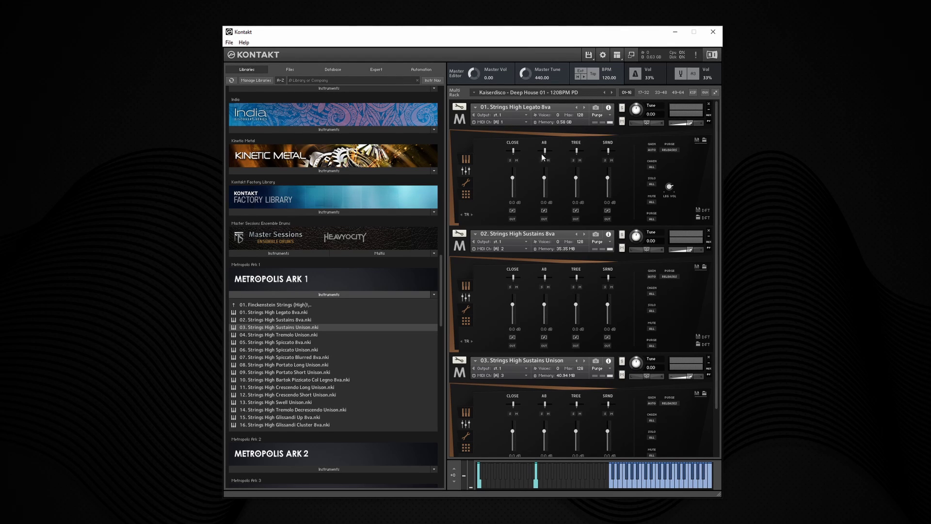
left_click(590, 54)
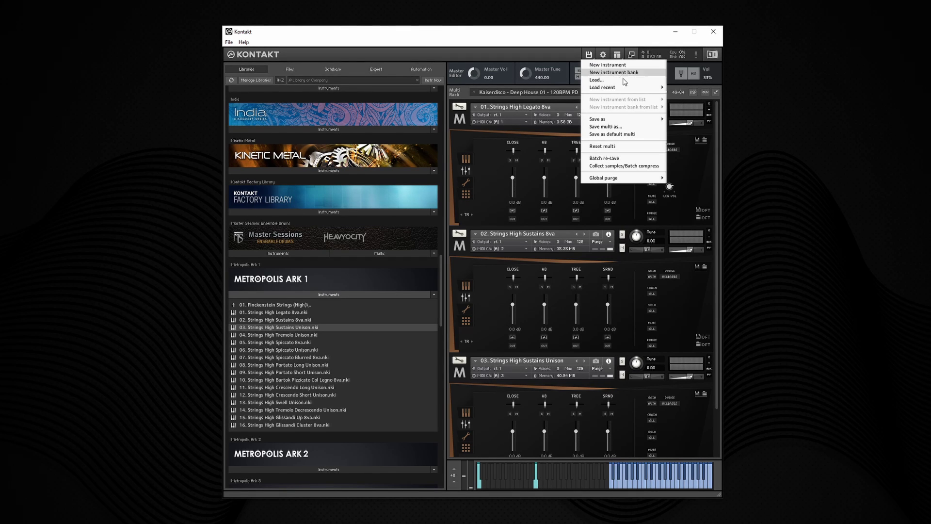
mouse_move(627, 181)
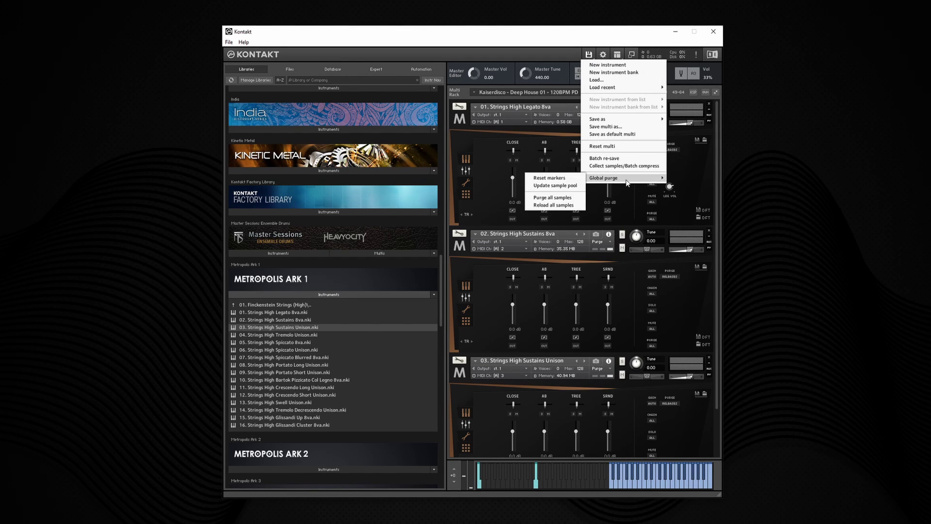
left_click(564, 200)
scroll(561, 240, "down", 2)
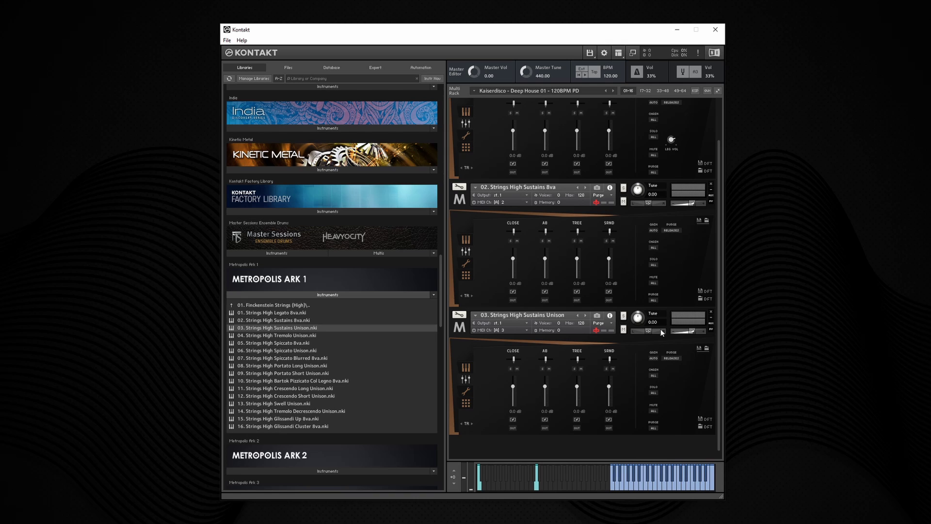
left_click(590, 52)
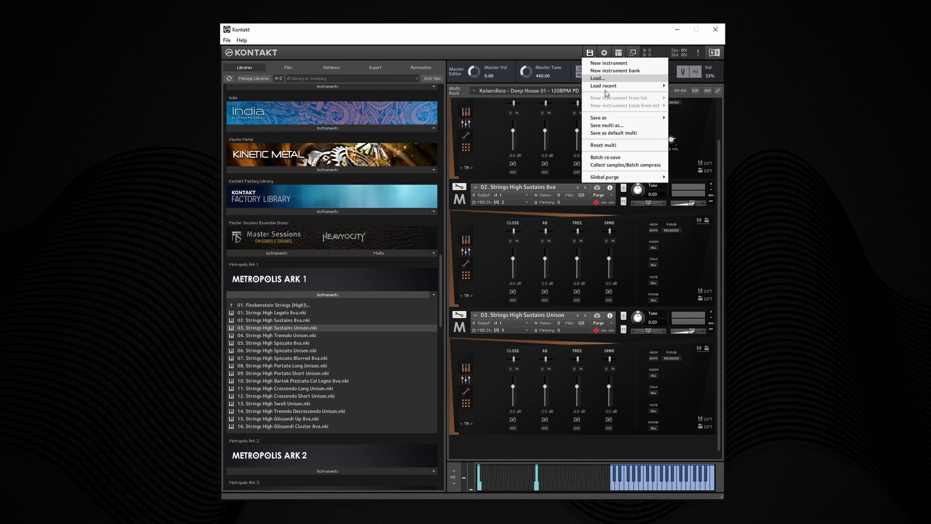
mouse_move(626, 177)
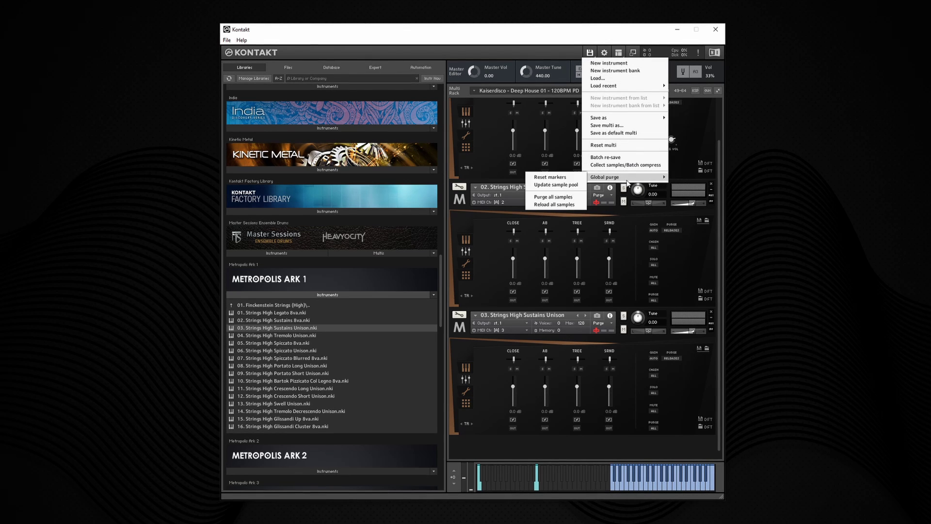
left_click(570, 186)
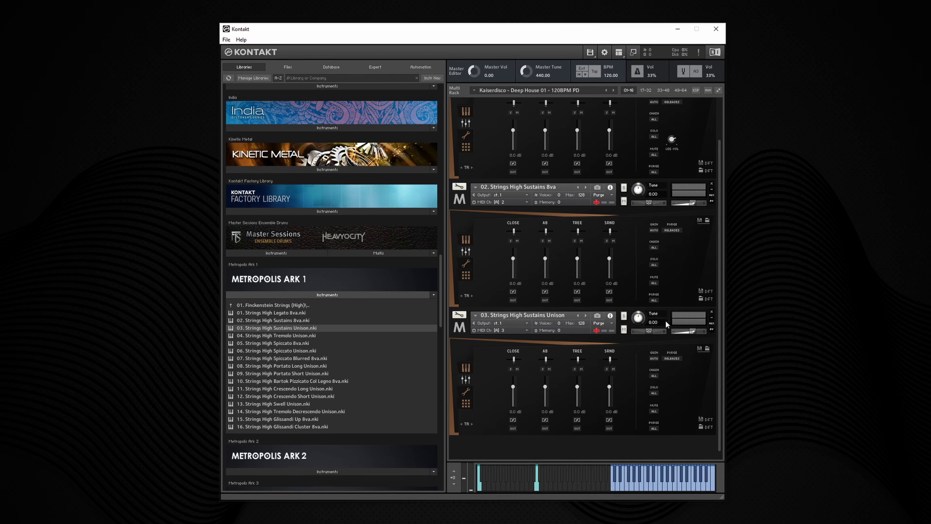
Step: Save the multi as 'ARK 1 Test' in G:\Audio Projects\KONTAKT Multis
scroll(666, 321, "up", 2)
left_click(589, 52)
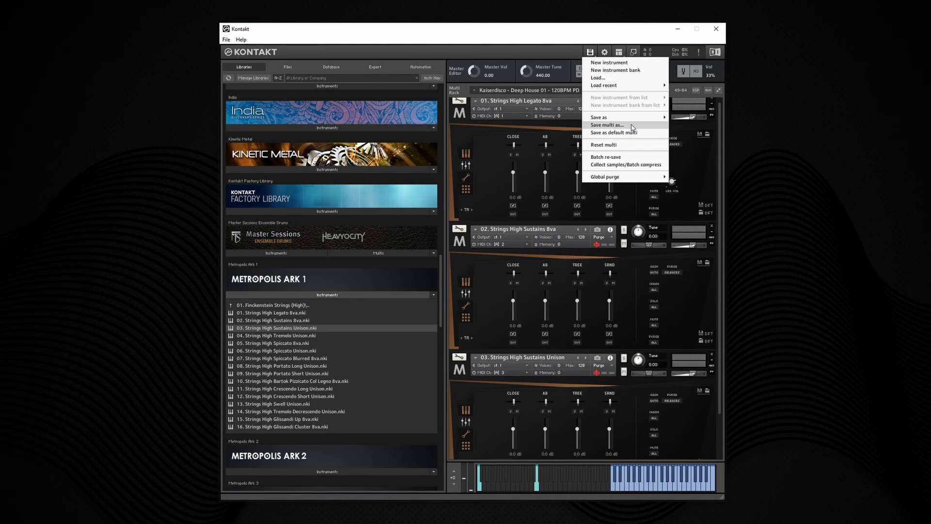
left_click(607, 125)
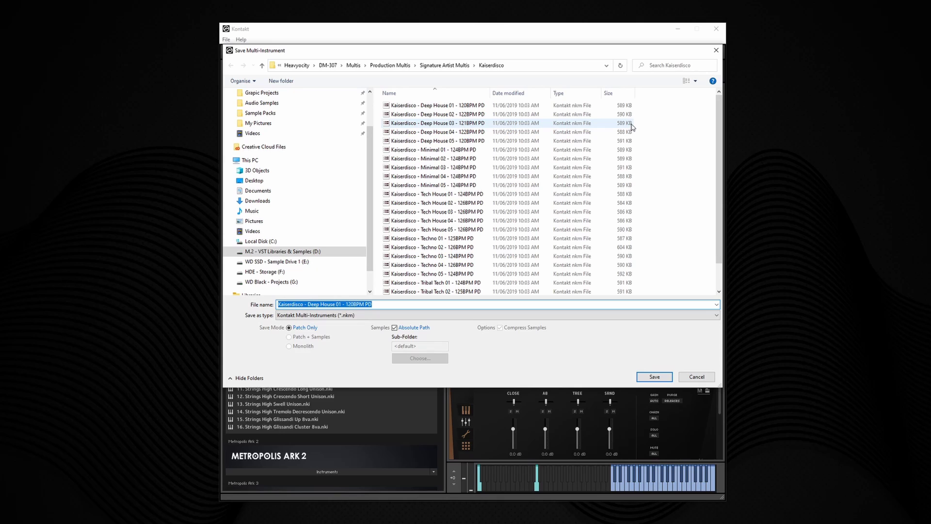
scroll(571, 237, "down", 1)
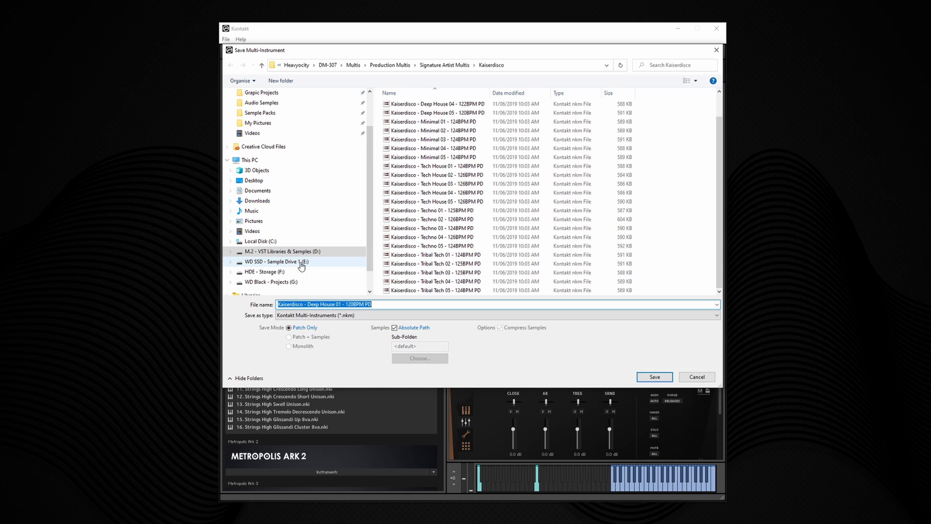
left_click(288, 285)
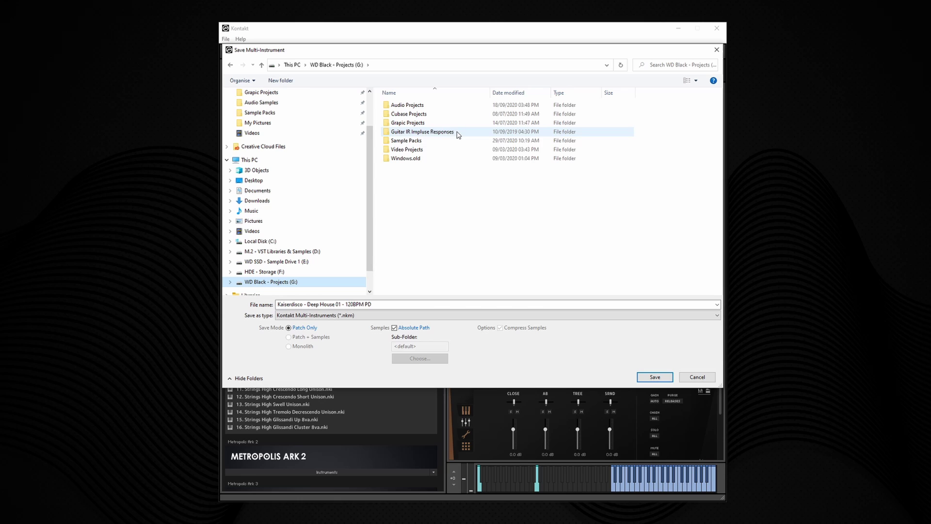
double_click(439, 105)
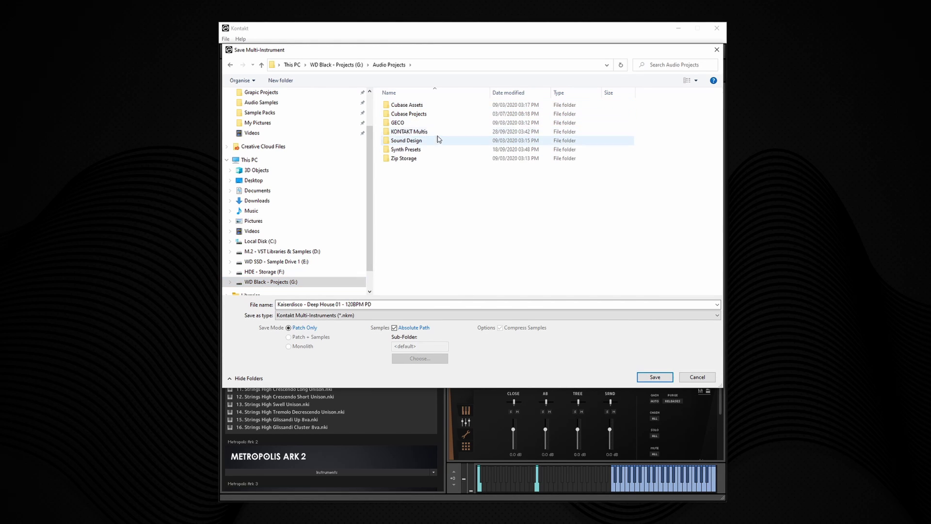
double_click(439, 131)
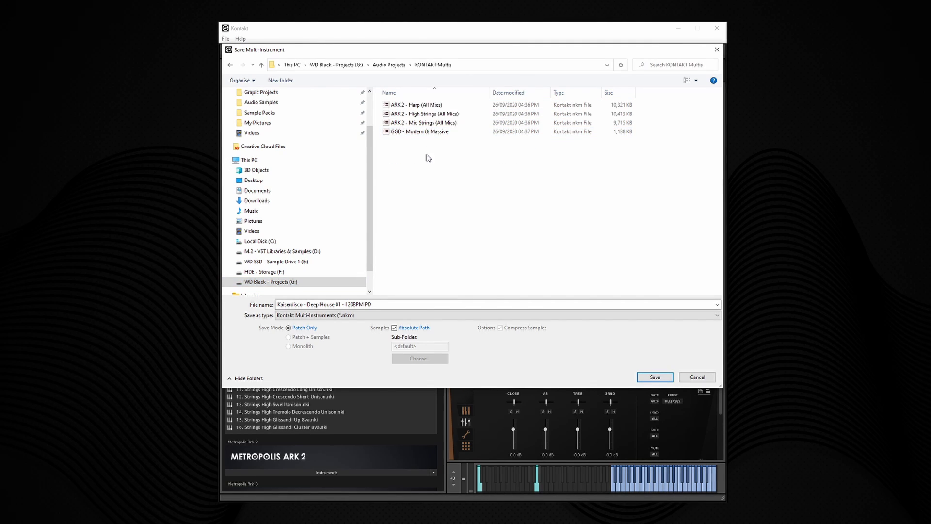
left_click_drag(383, 306, 275, 316)
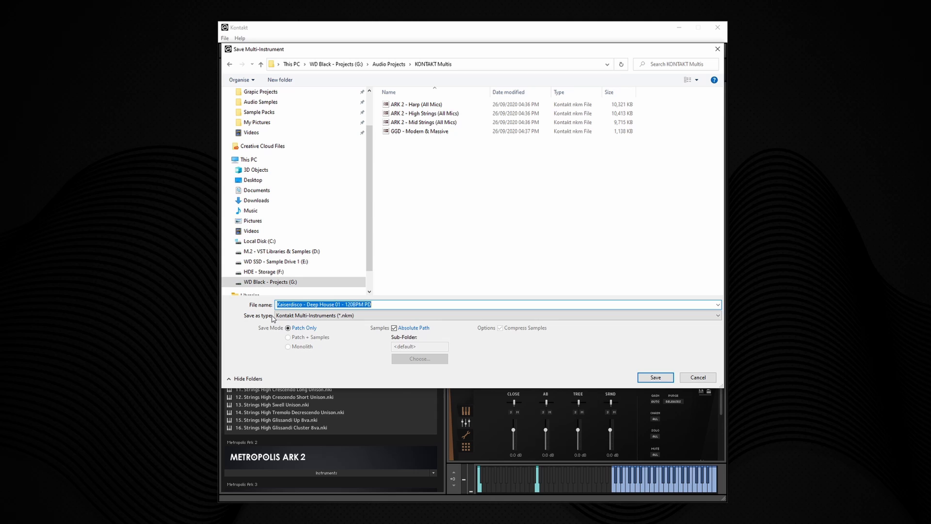
type("ARK")
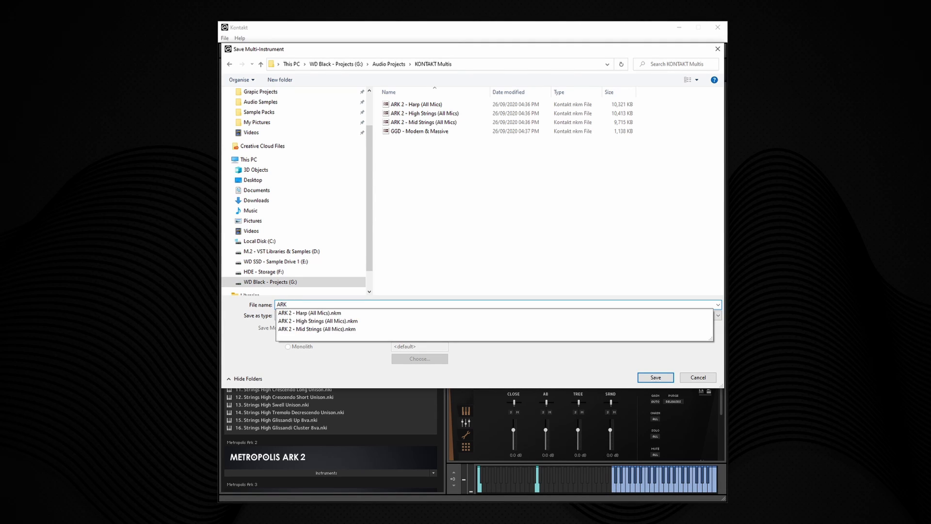
type(" 1 Test")
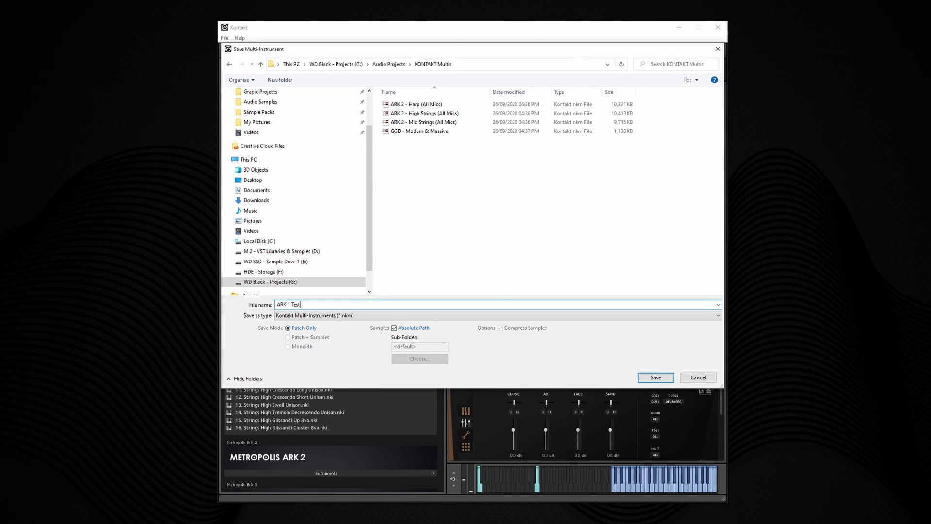
left_click(665, 376)
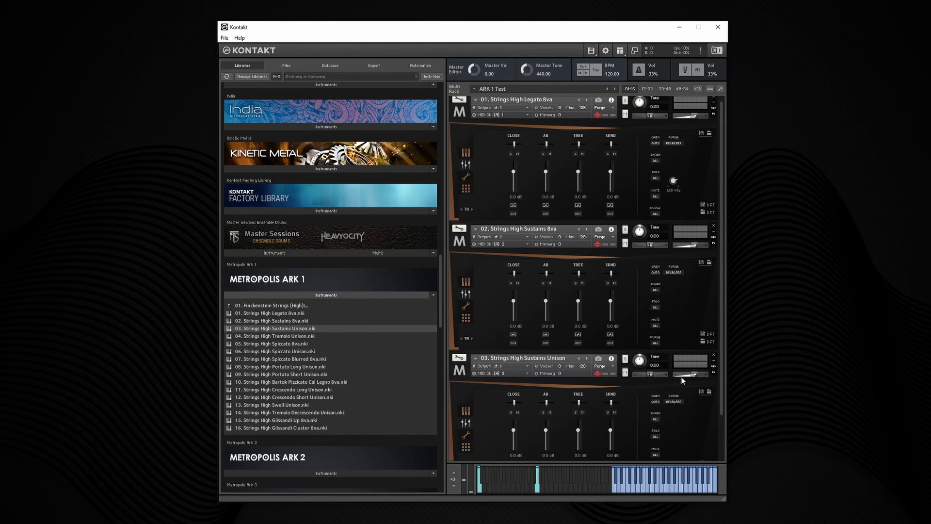
Step: Remove all three string instruments, leaving the rack empty
left_click(714, 99)
left_click(714, 101)
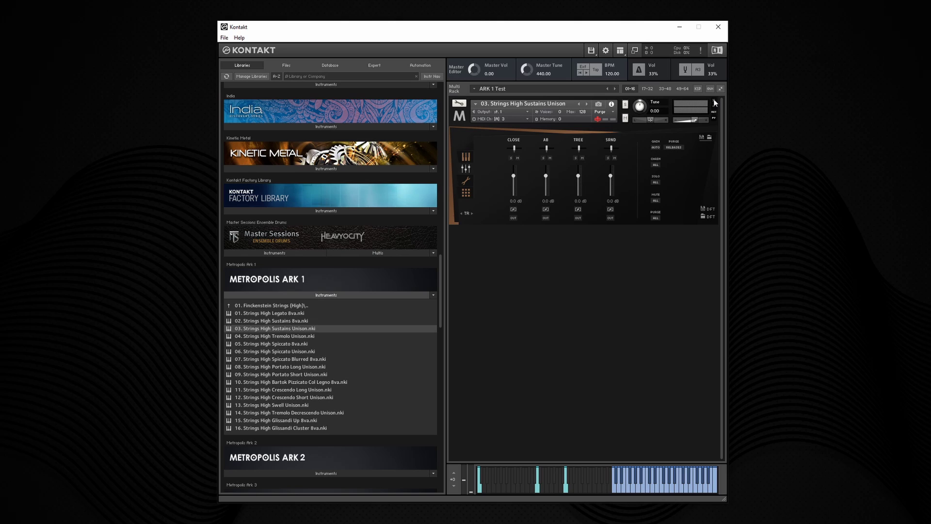
left_click(714, 101)
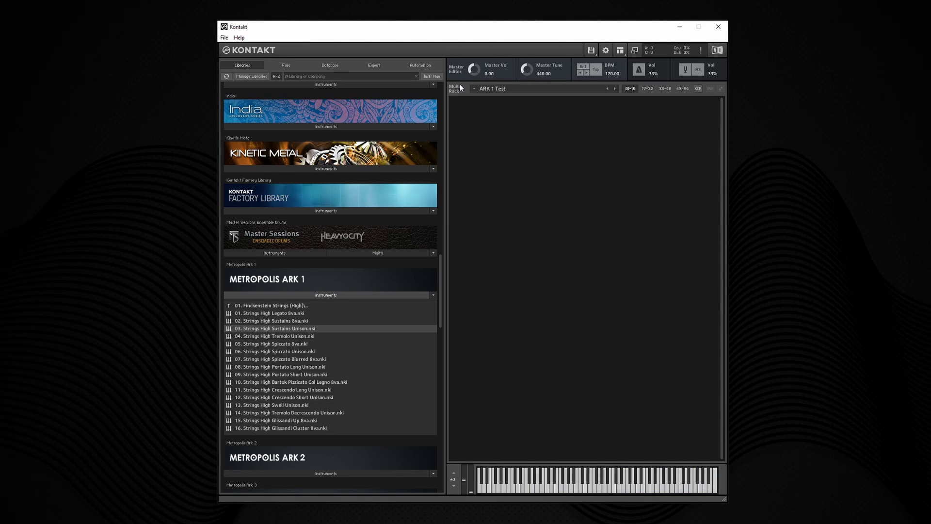
Step: Show the Quick-Load panel and switch the browser to the Database view
left_click(475, 89)
right_click(502, 210)
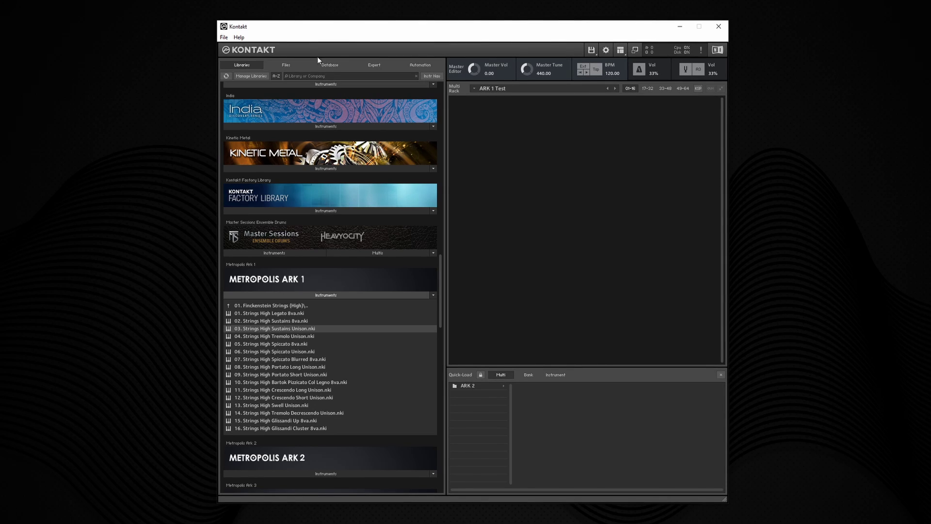
left_click(329, 66)
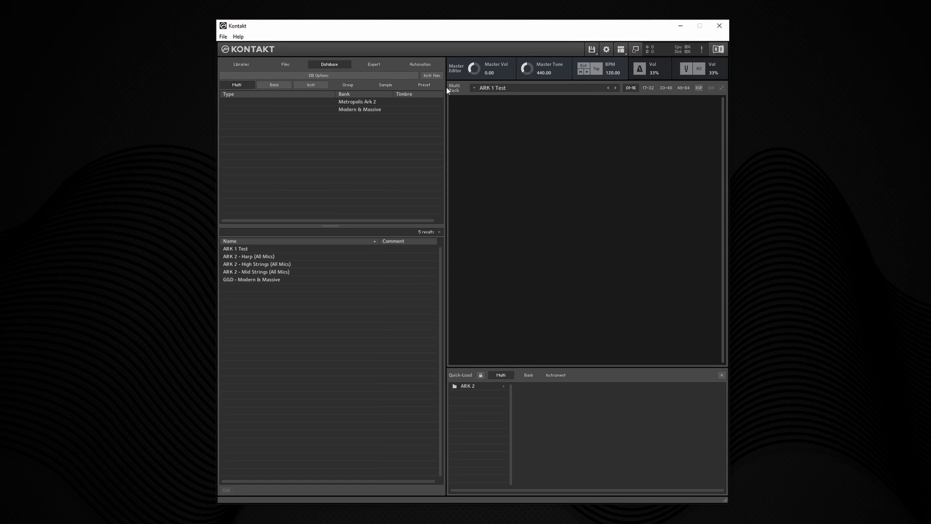
left_click(324, 76)
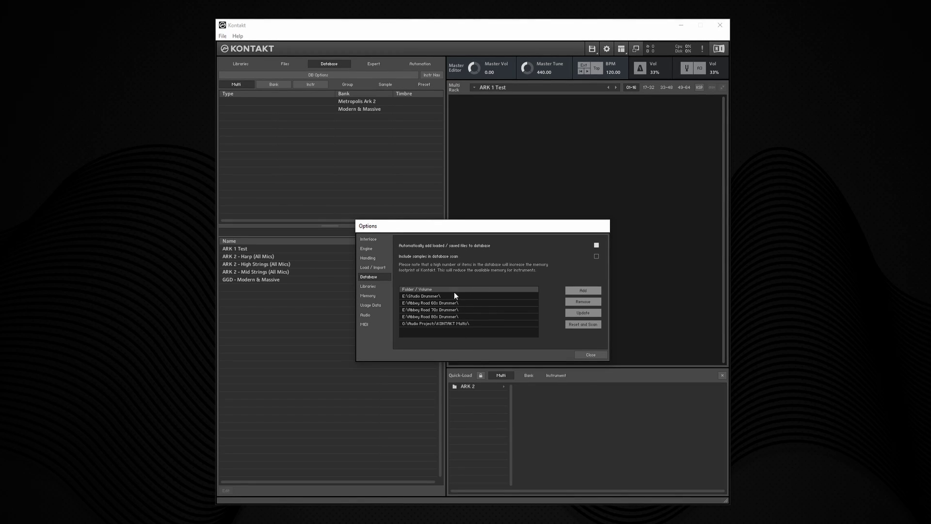
left_click(595, 355)
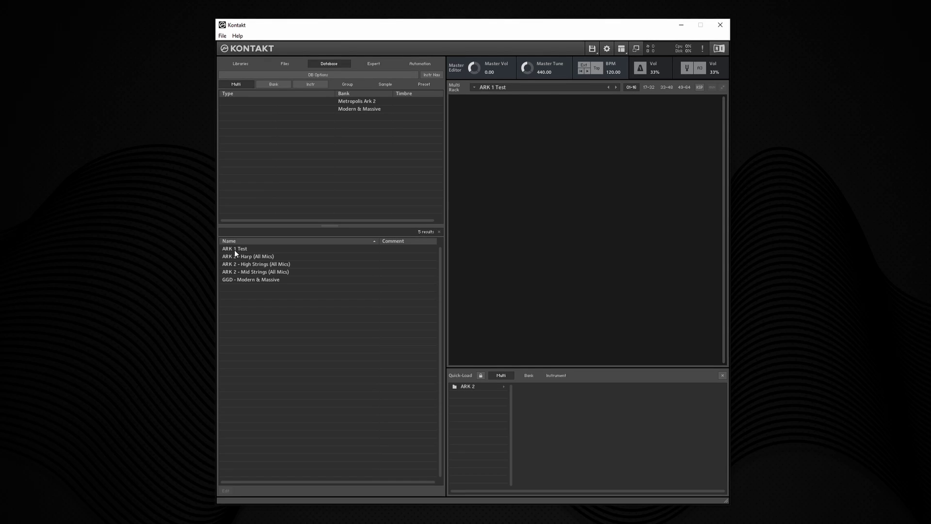
Step: Add ARK 1 Test from the Database to the Quick-Load multis list
left_click_drag(224, 249, 480, 396)
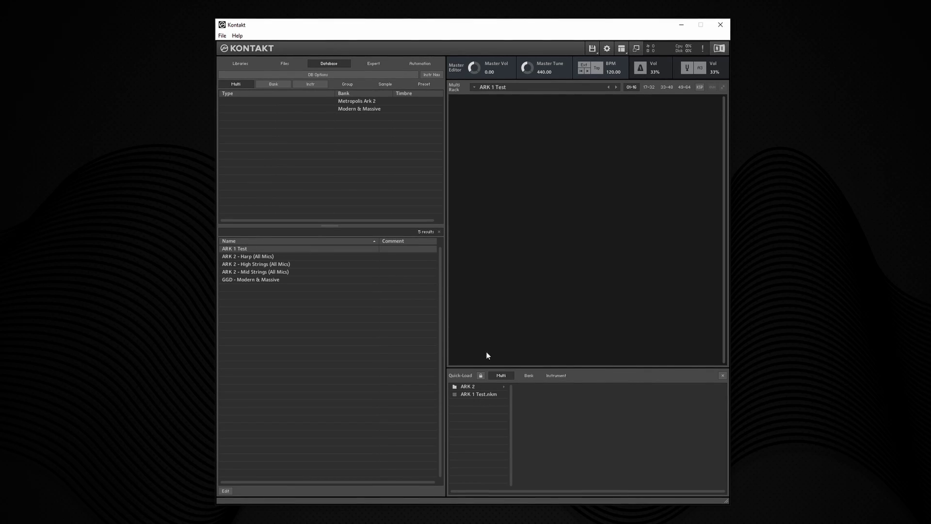
left_click(475, 88)
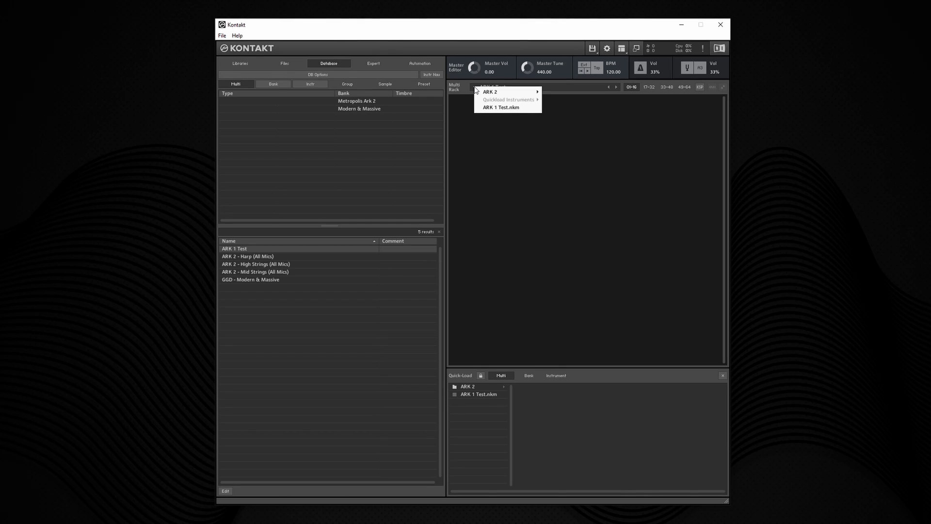
left_click(511, 108)
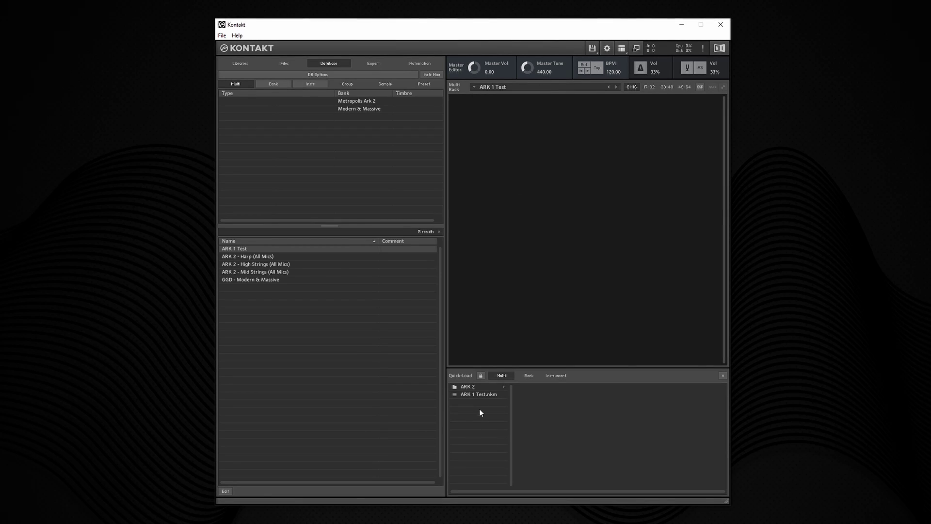
Step: Create a Quick-Load folder named 'ARK 1' and move ARK 1 Test into it
right_click(479, 408)
left_click(492, 414)
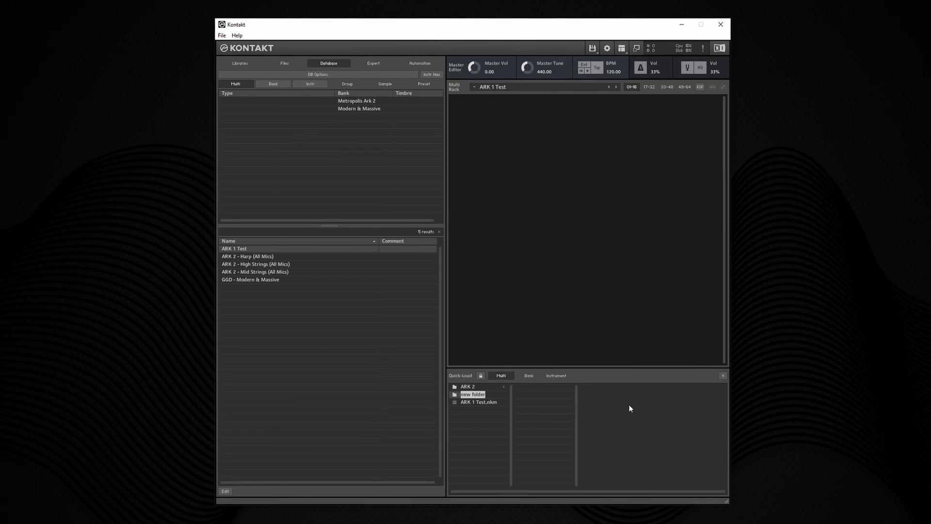
type("ARK")
key("Return")
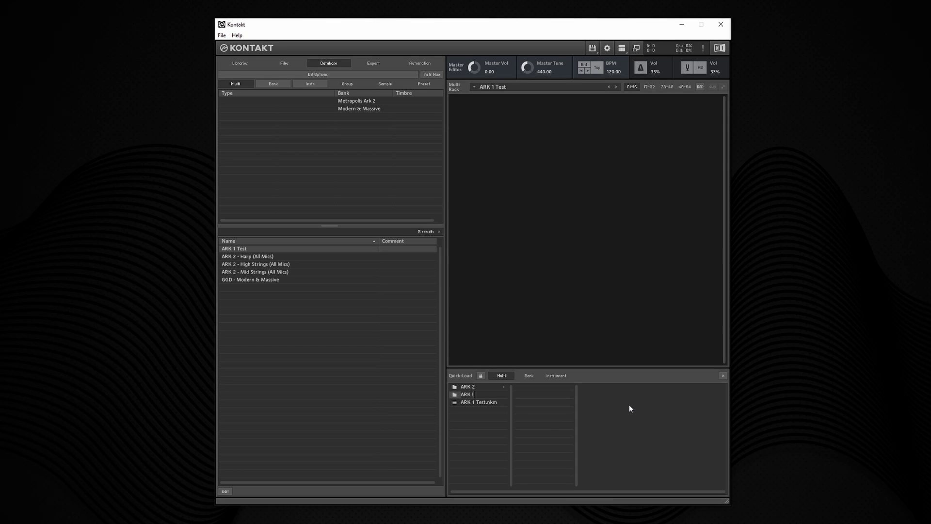
key("Return")
left_click_drag(479, 403, 490, 388)
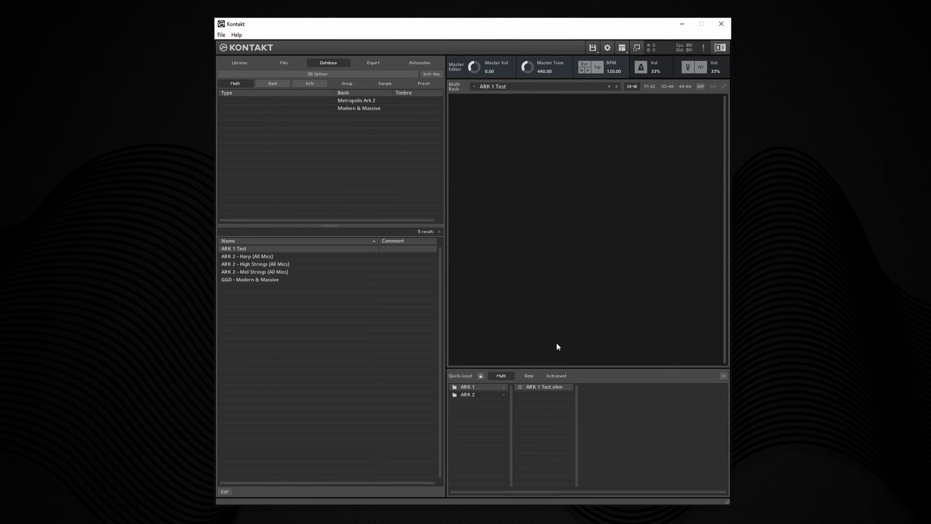
left_click(557, 376)
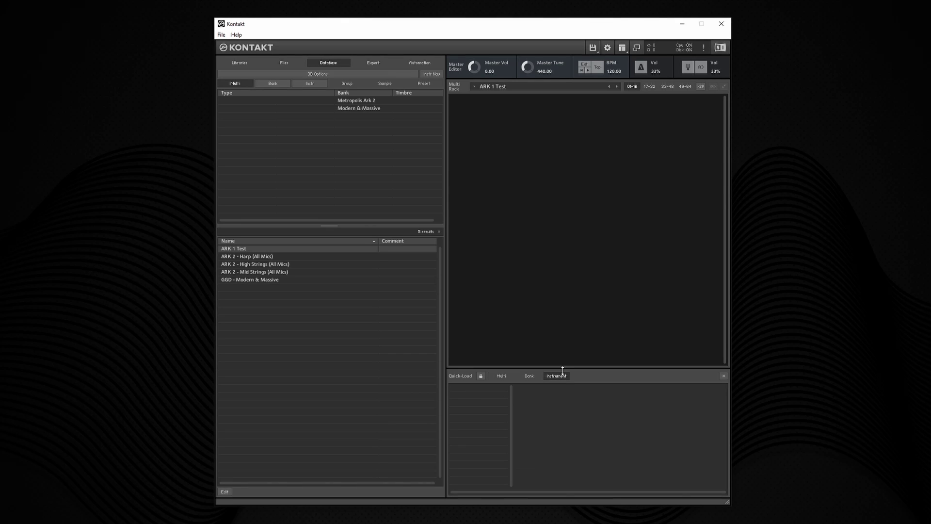
left_click(502, 377)
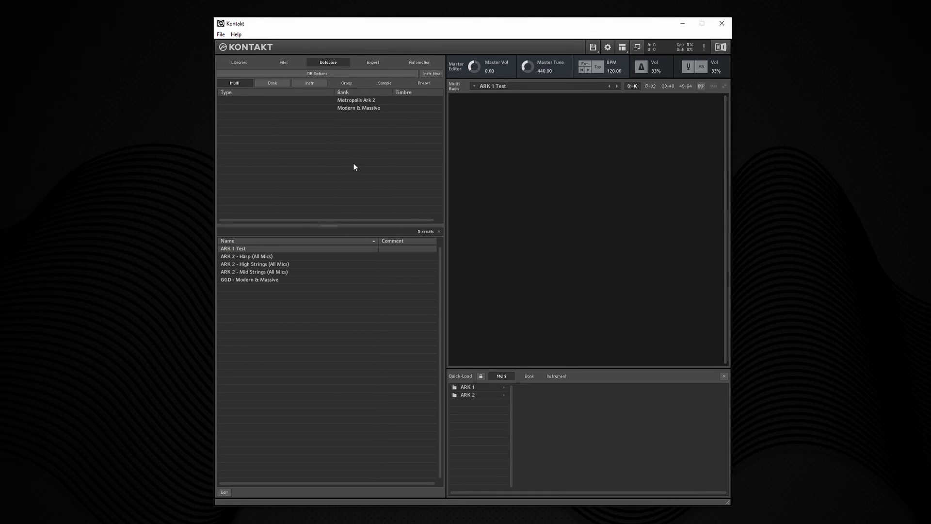
Step: Edit ARK 1 Test's attributes: Bankname 'Metropolis ARK 2', Vendor 'Orchestral Tools', then save
right_click(230, 246)
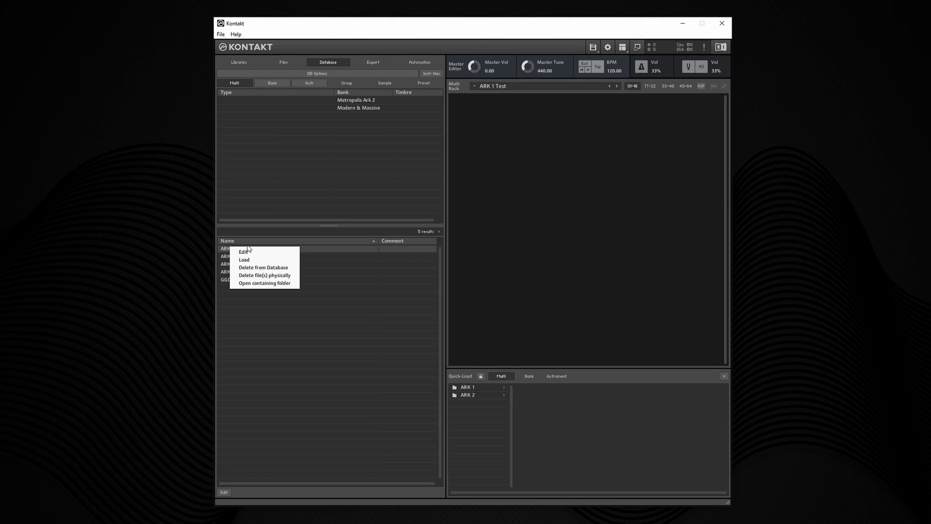
left_click(266, 249)
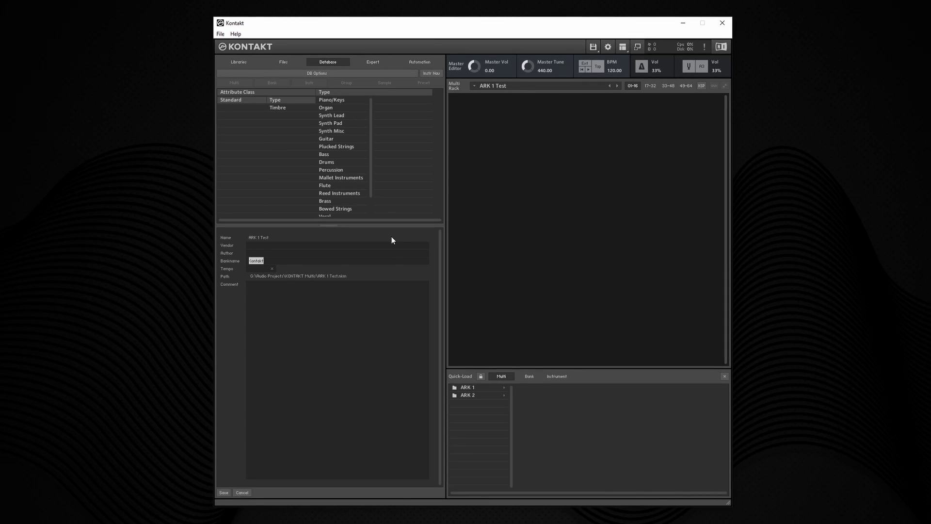
type("ARK 1")
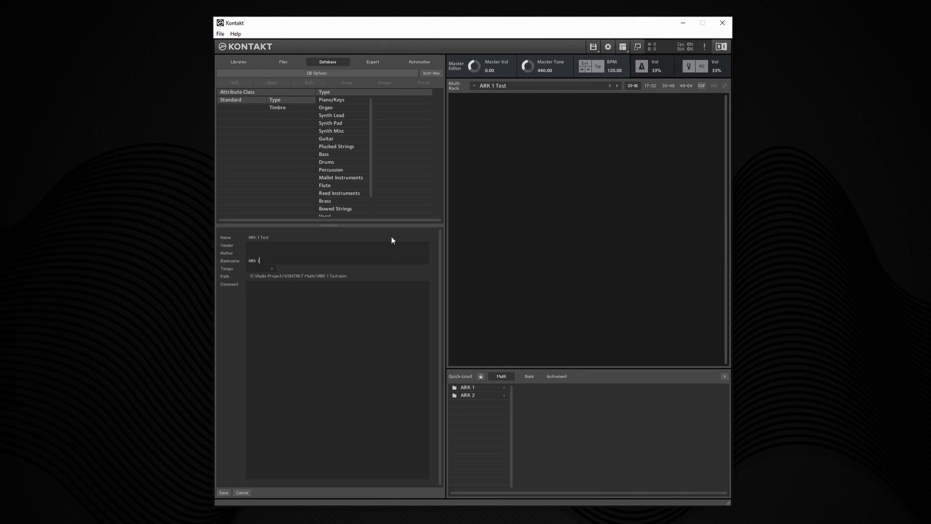
type(" Bank")
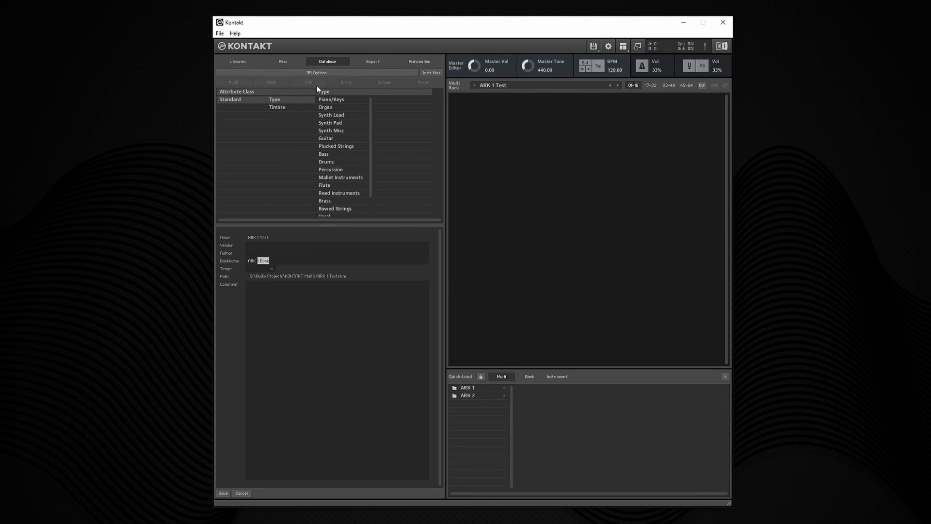
key("BackSpace")
key("BackSpace")
key("BackSpace")
key("BackSpace")
key("BackSpace")
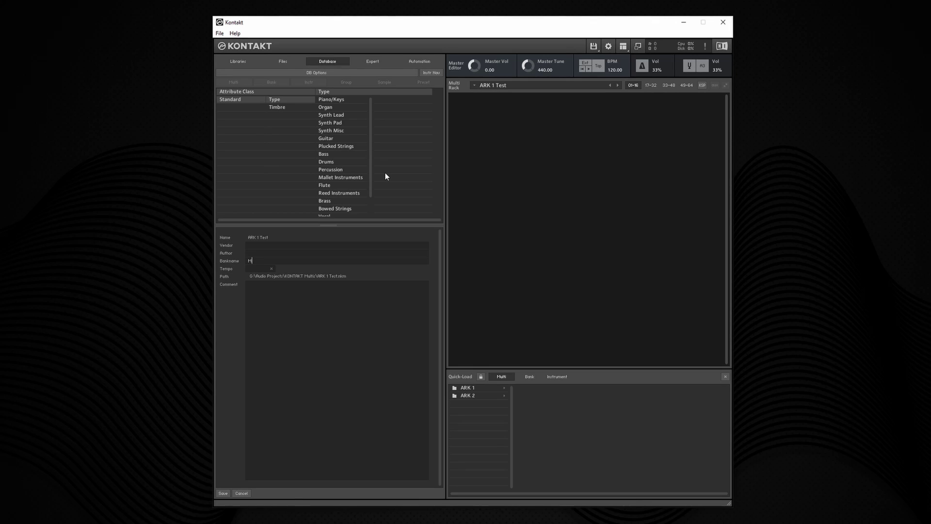
type("Metropo")
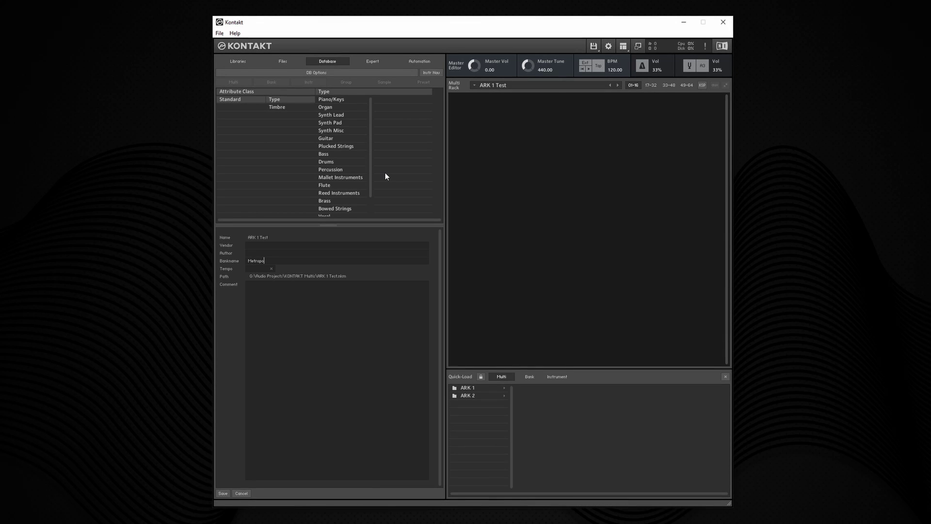
type("lis ARK 2")
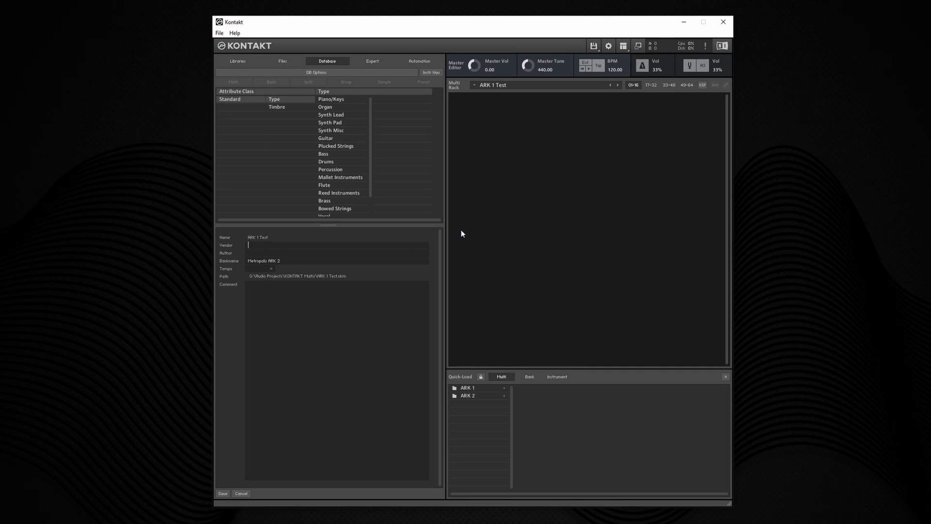
type("Orchestral Tools")
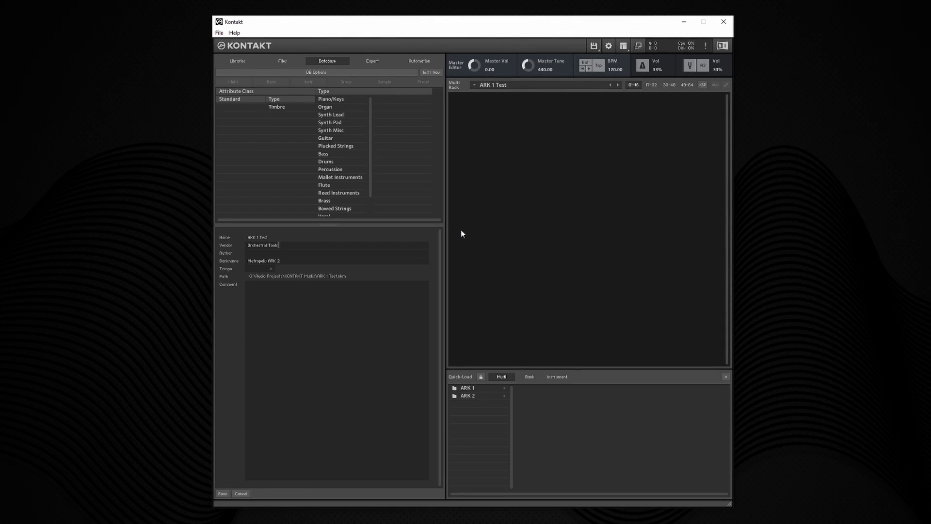
left_click(223, 493)
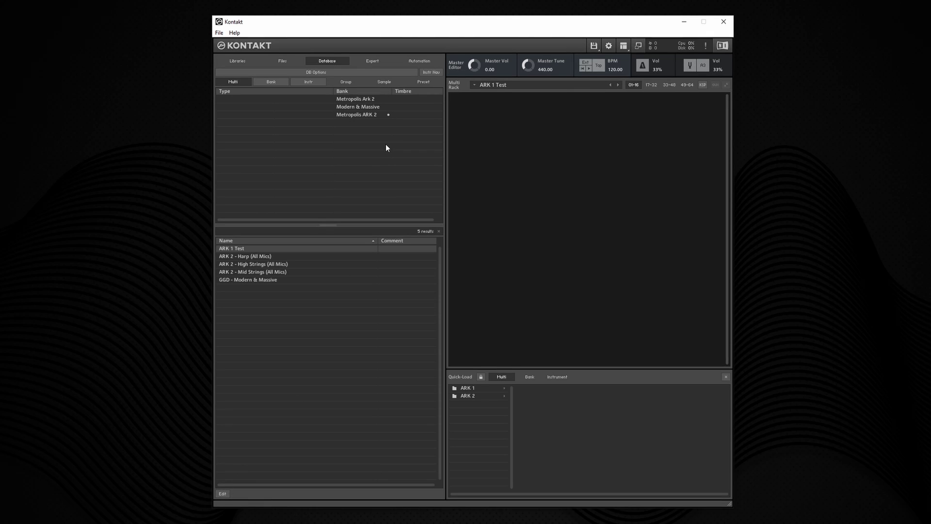
Step: Filter to the Metropolis ARK 2 bank and re-save ARK 1 Test with a corrected bank name
left_click(359, 115)
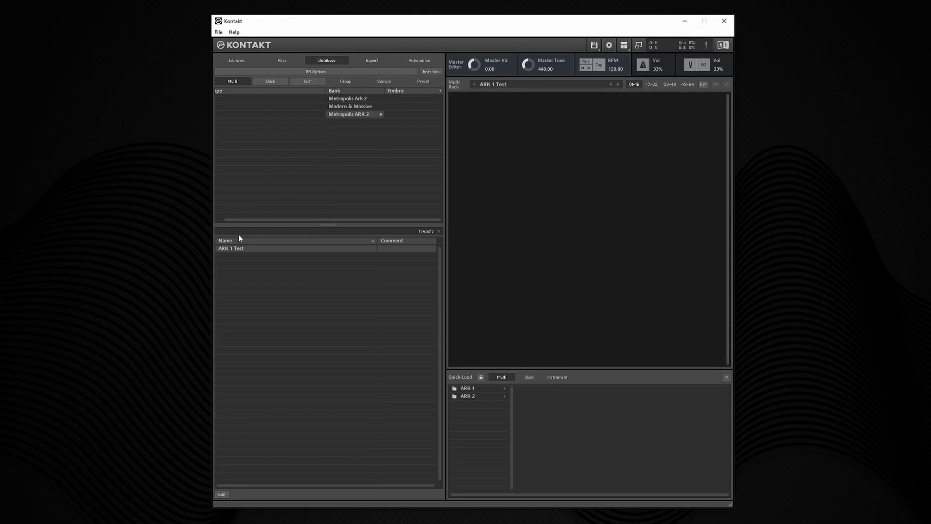
right_click(243, 246)
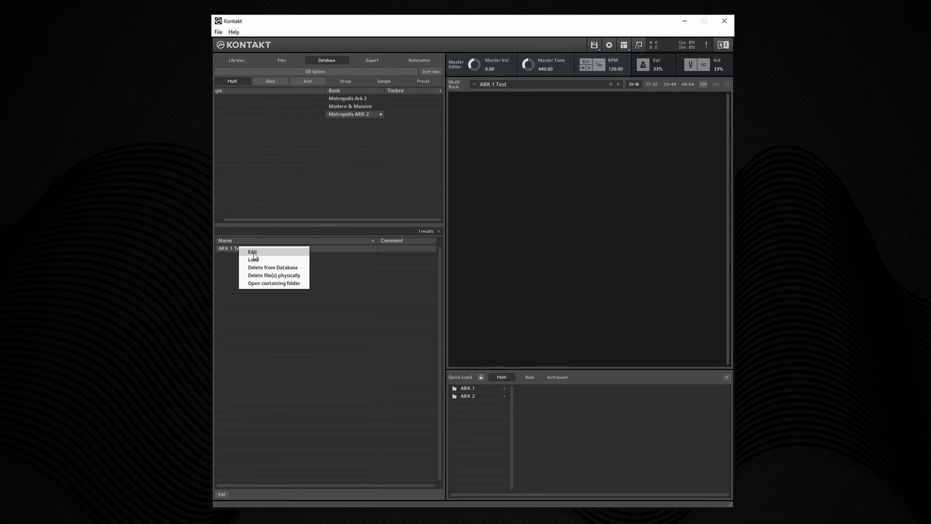
left_click(288, 257)
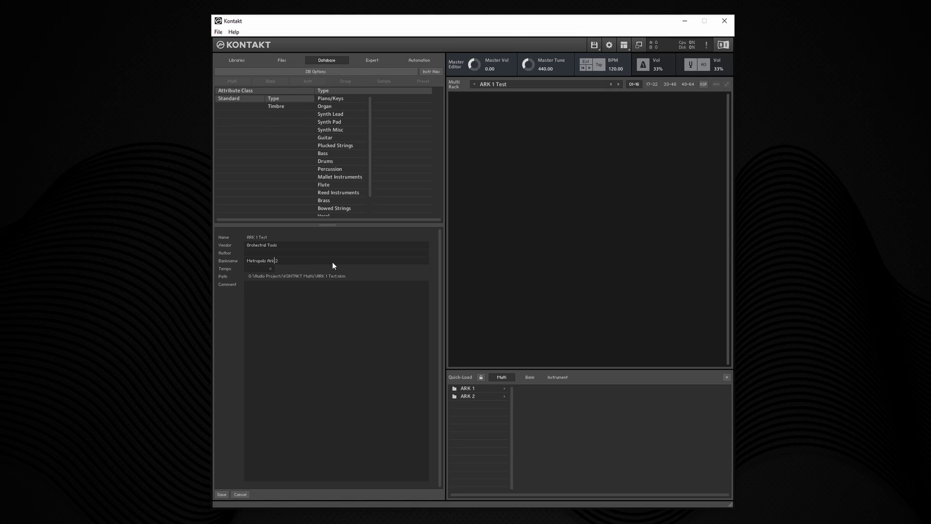
left_click(222, 494)
Step: Clear the bank filter and save ARK 1 Test's bank name as 'Metropolis Ark 1'
left_click(371, 98)
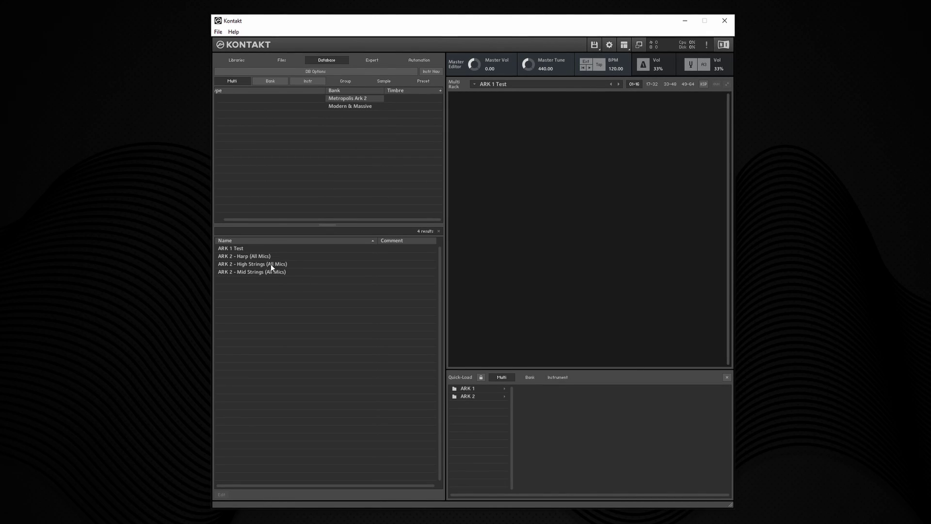
left_click(360, 99)
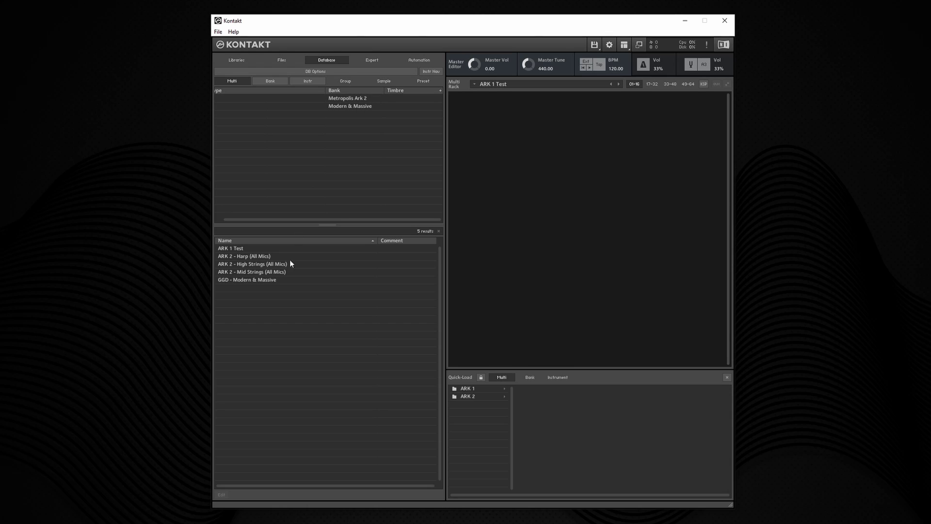
right_click(240, 247)
left_click(253, 253)
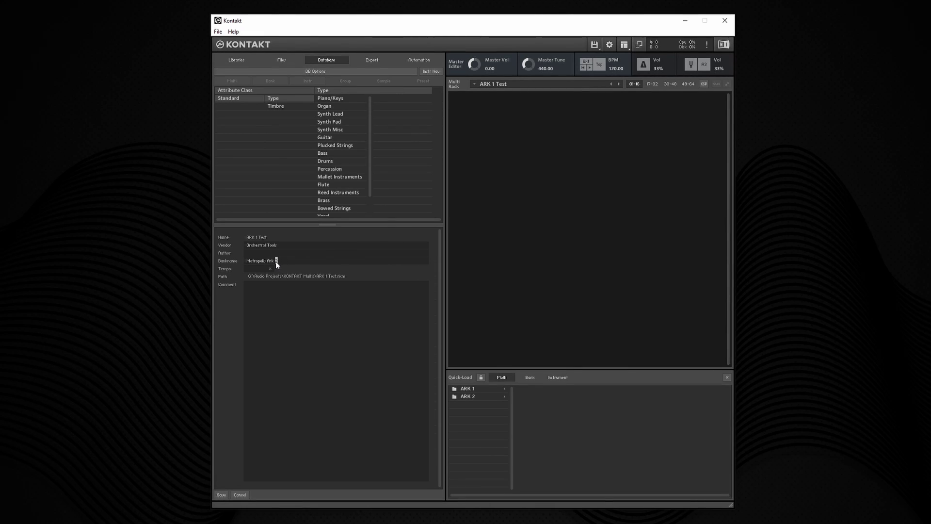
left_click(221, 494)
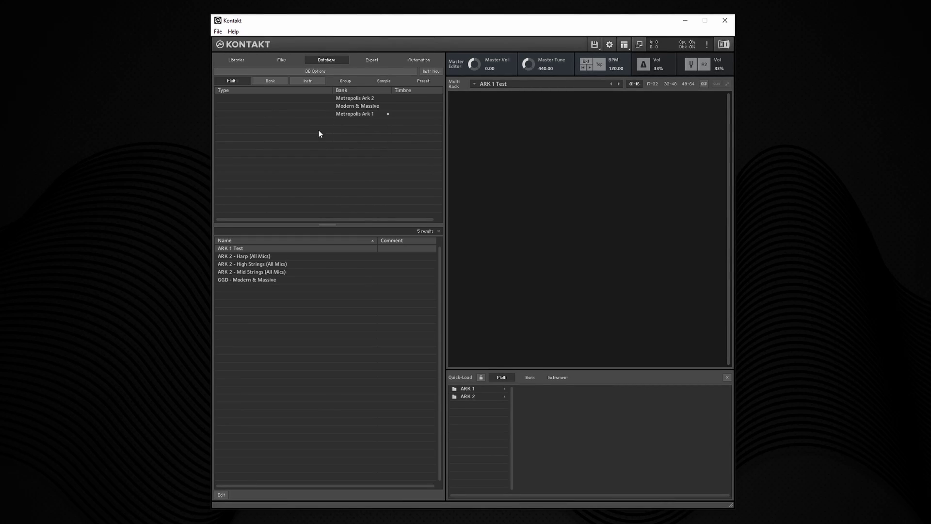
Step: Filter the Bank column to Metropolis Ark 1, toggling to Instr view and back to Multi
left_click(354, 113)
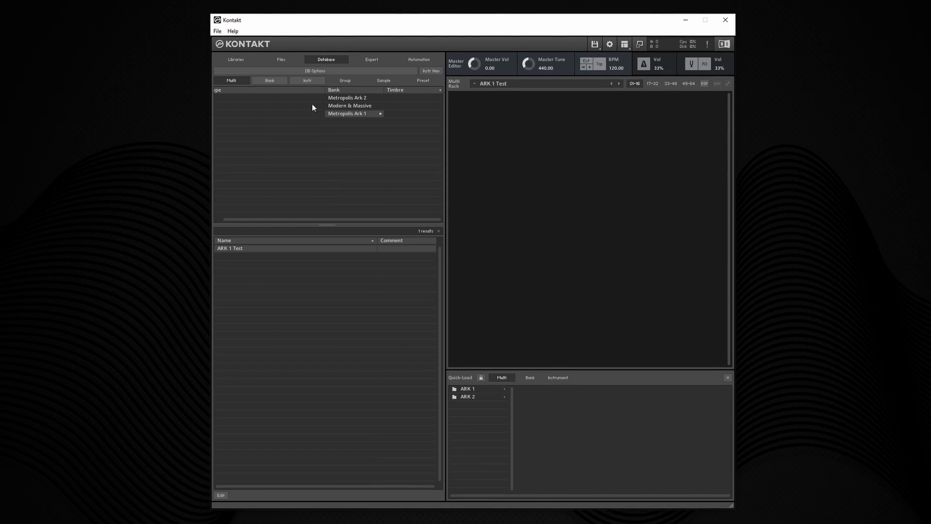
left_click_drag(232, 219, 224, 220)
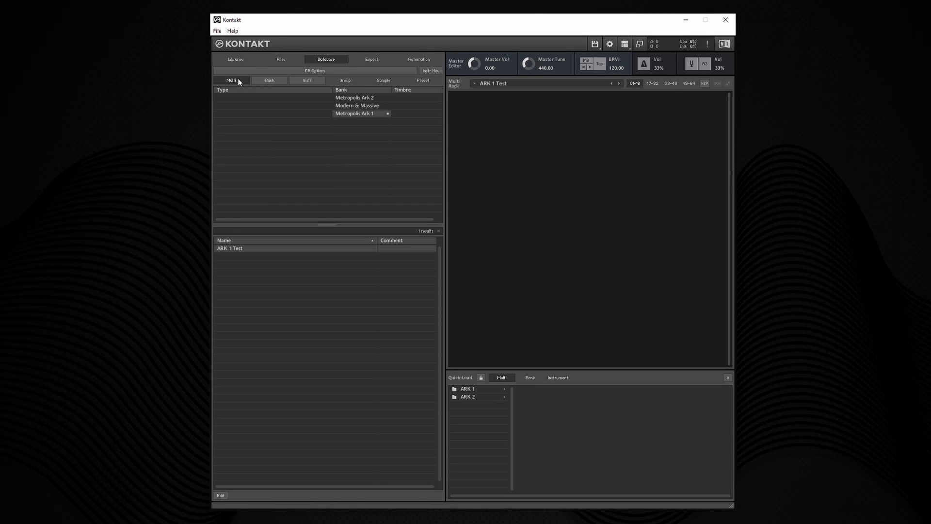
left_click(293, 81)
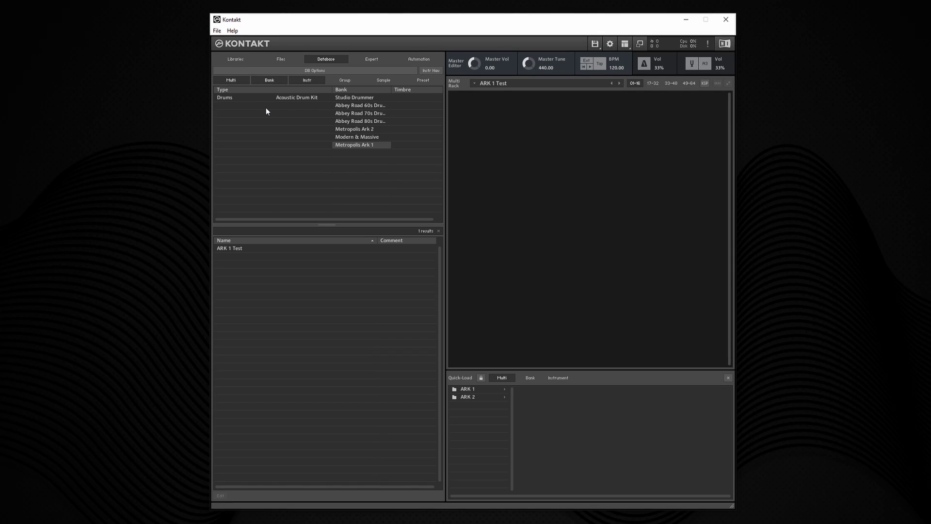
left_click(312, 81)
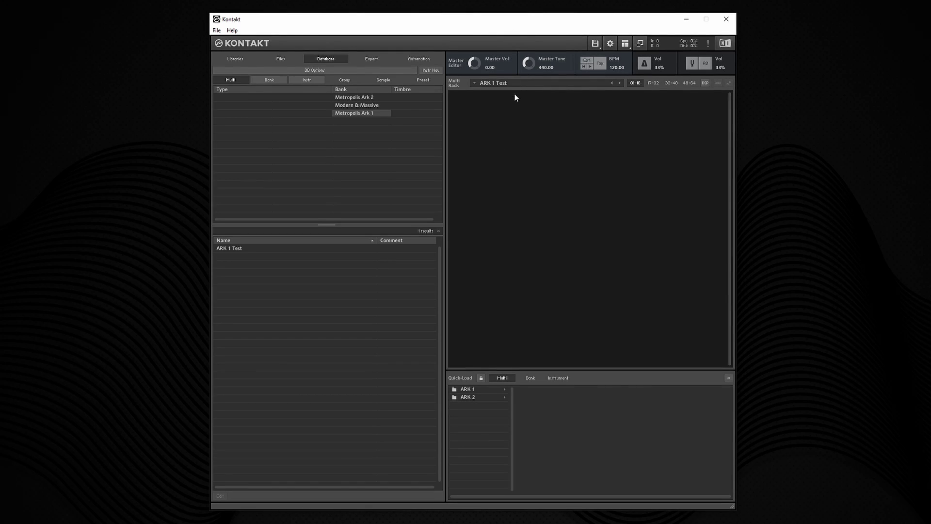
Step: Load the 'ARK 2 - High Strings (All Mics).nkm' multi from the Multi Rack's ARK 2 list
left_click(475, 83)
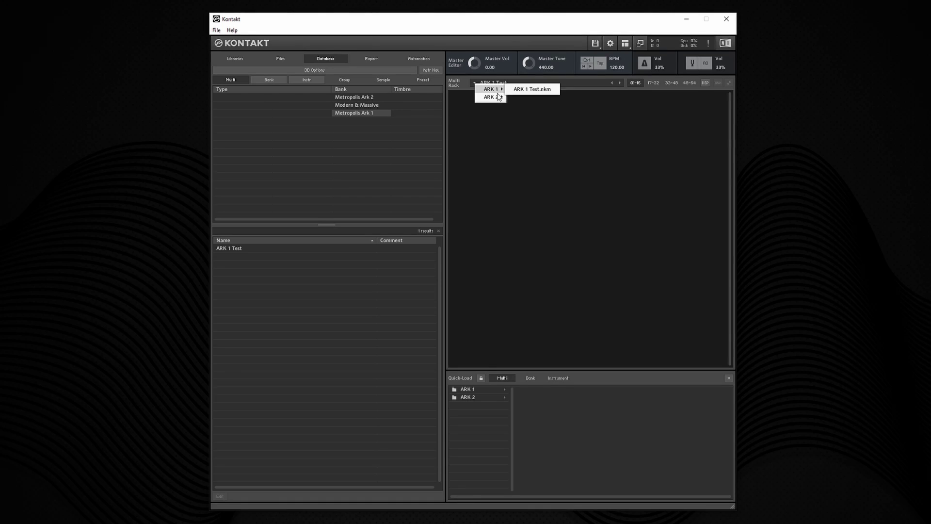
mouse_move(497, 98)
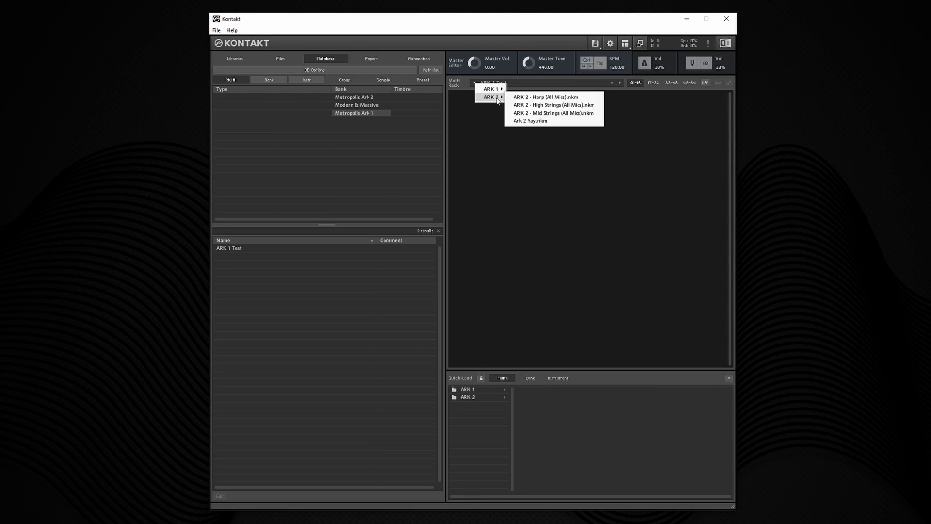
left_click(579, 104)
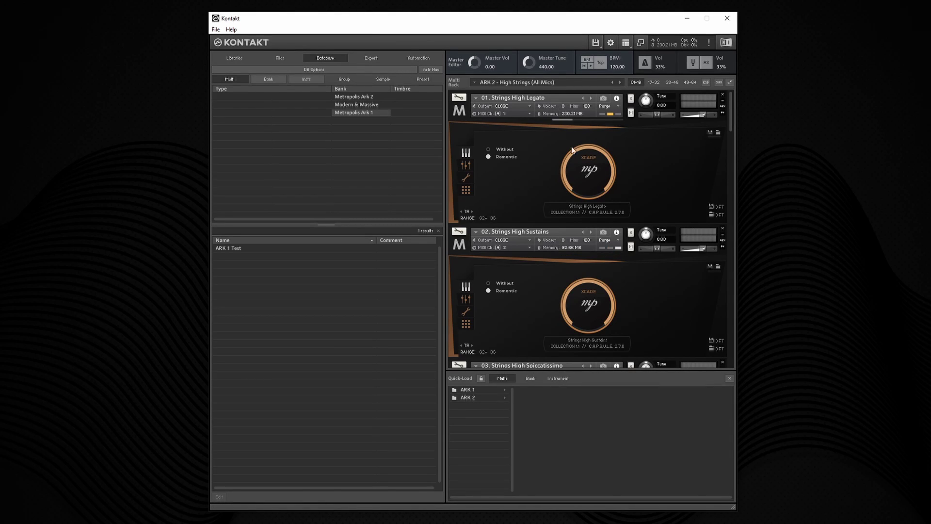
Step: Hide the Quick-Load browser and scroll through the loaded high string instruments in the rack
left_click(729, 378)
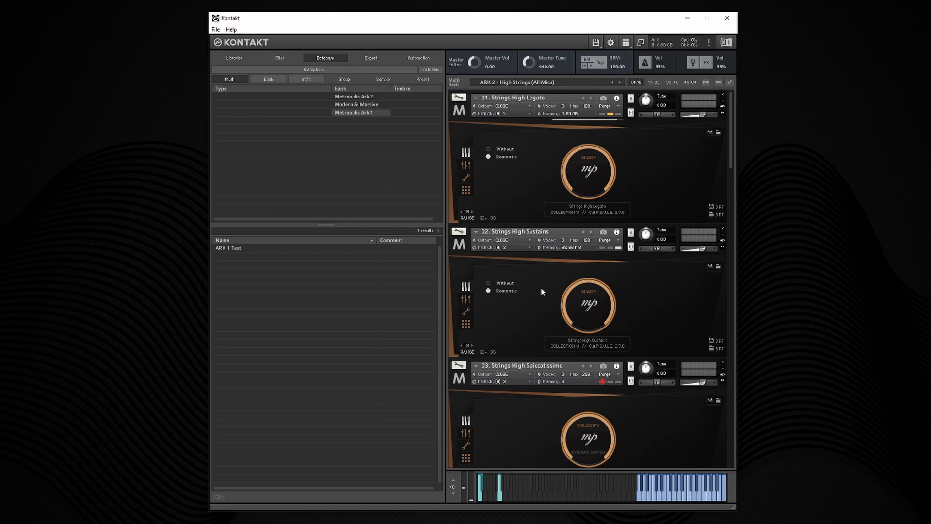
scroll(541, 287, "down", 3)
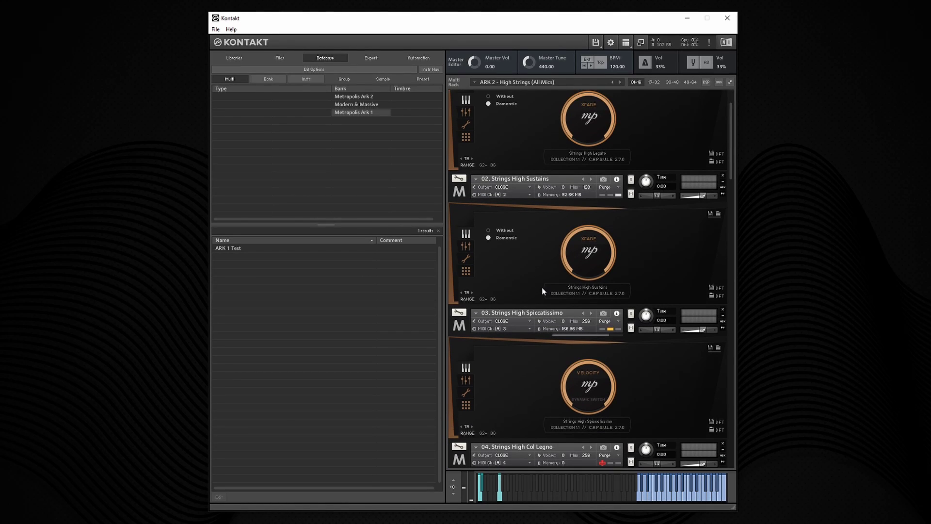
scroll(548, 281, "up", 1)
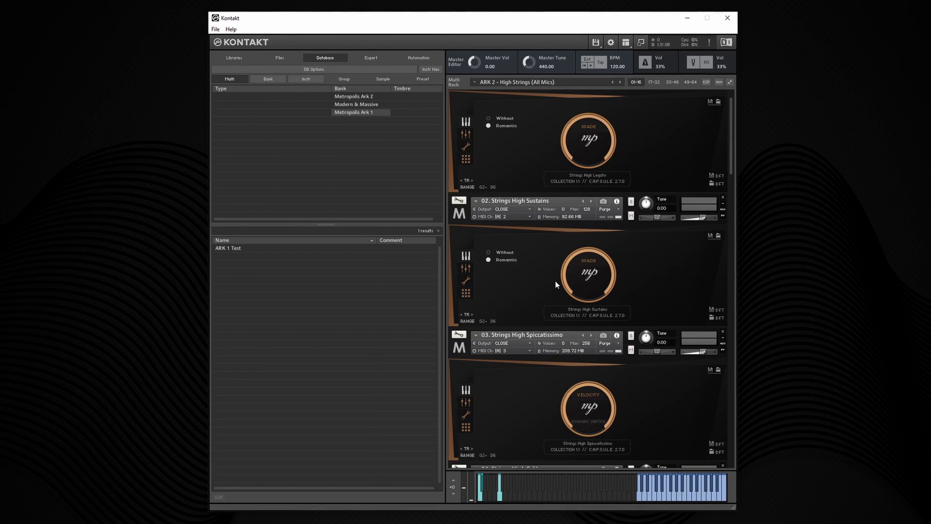
scroll(556, 284, "up", 1)
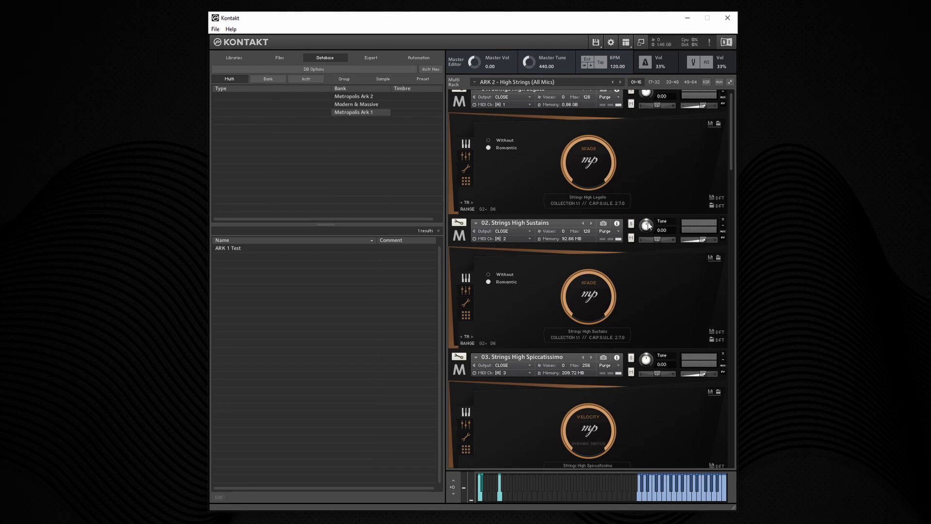
scroll(665, 221, "up", 1)
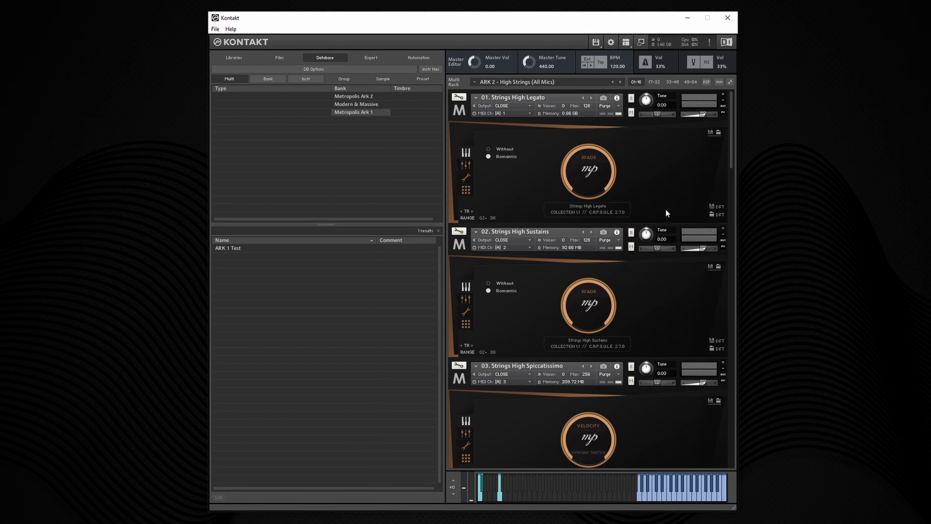